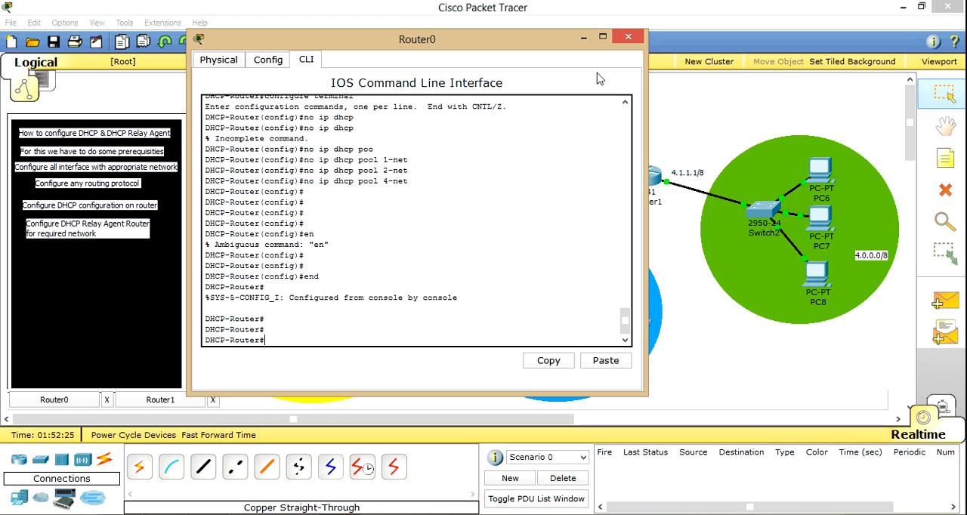
Step: Reopen the CLI of Router0, the DHCP server, and enter global configuration mode
click(628, 36)
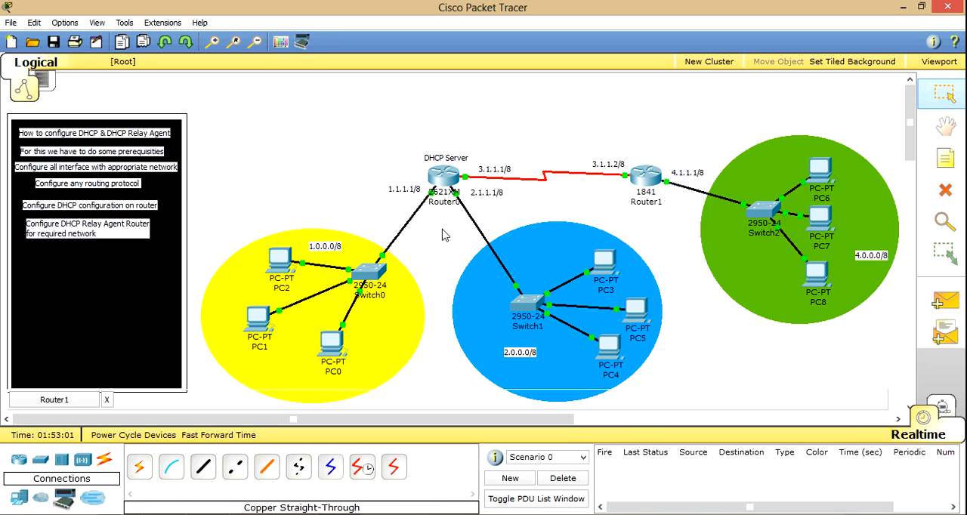
click(443, 178)
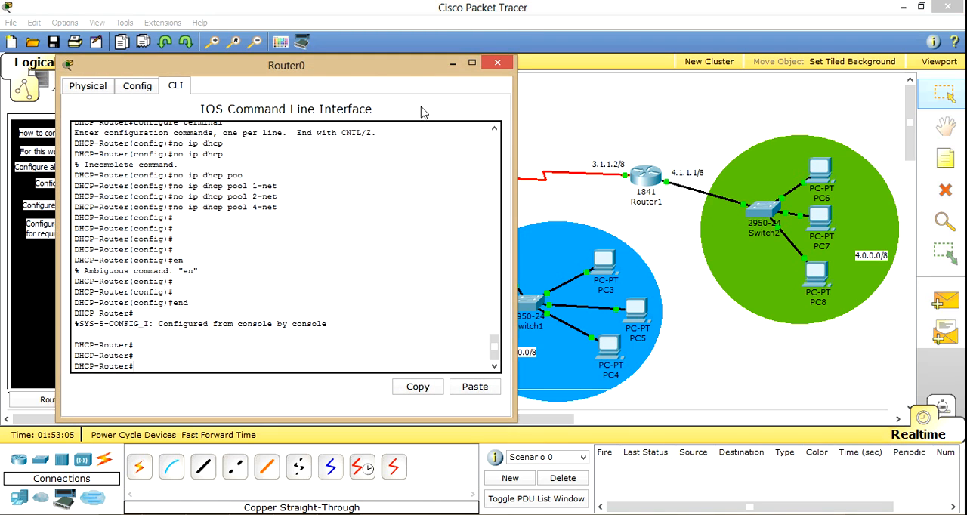
drag(384, 73, 555, 75)
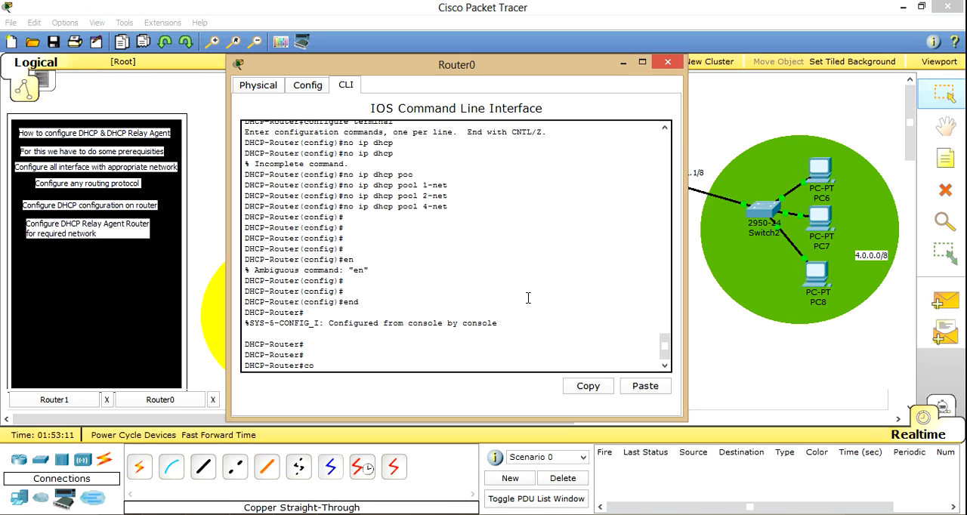
text(nf)
key(Tab)
text(ter)
key(Return)
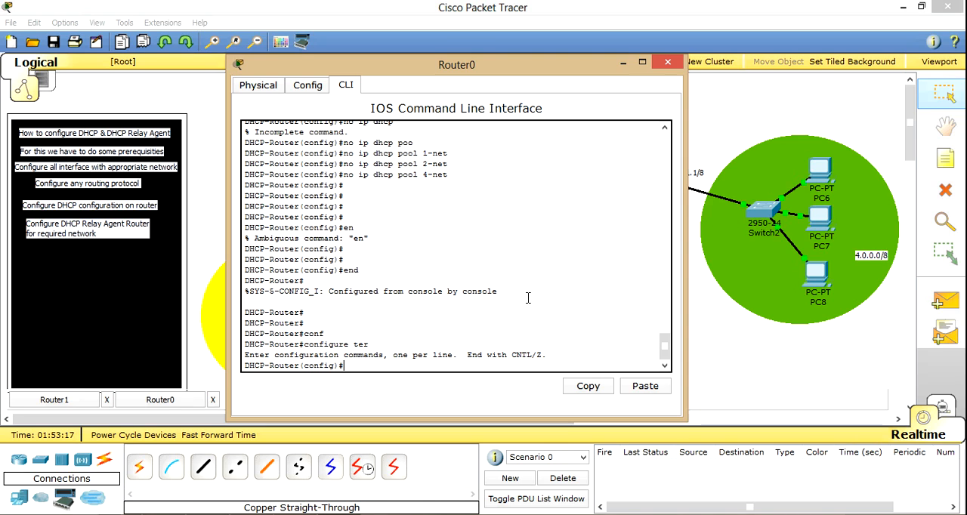
Step: Create a DHCP pool named 1-net on Router0
text(ip dh)
key(Tab)
text(poo)
key(Tab)
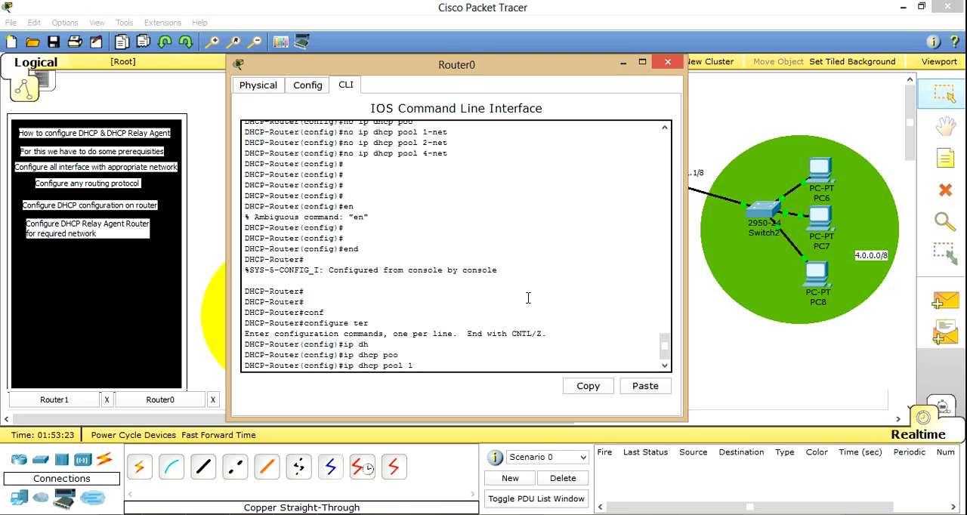
key(BackSpace)
key(BackSpace)
key(BackSpace)
key(BackSpace)
text(poo)
key(Tab)
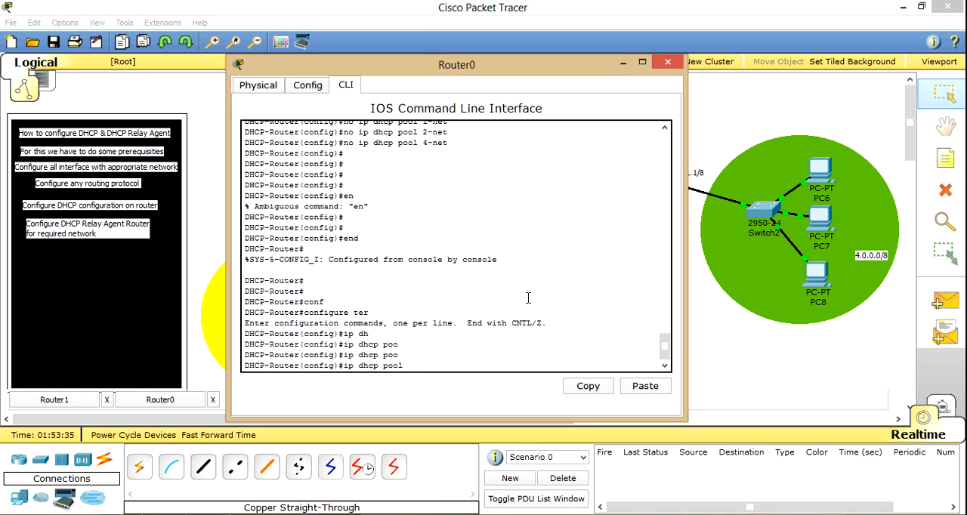
text(1-net)
key(Return)
Step: Set the network of pool 1-net to 1.0.0.0 with mask 255.0.0.0, closing Router1's window along the way
text(net)
key(Tab)
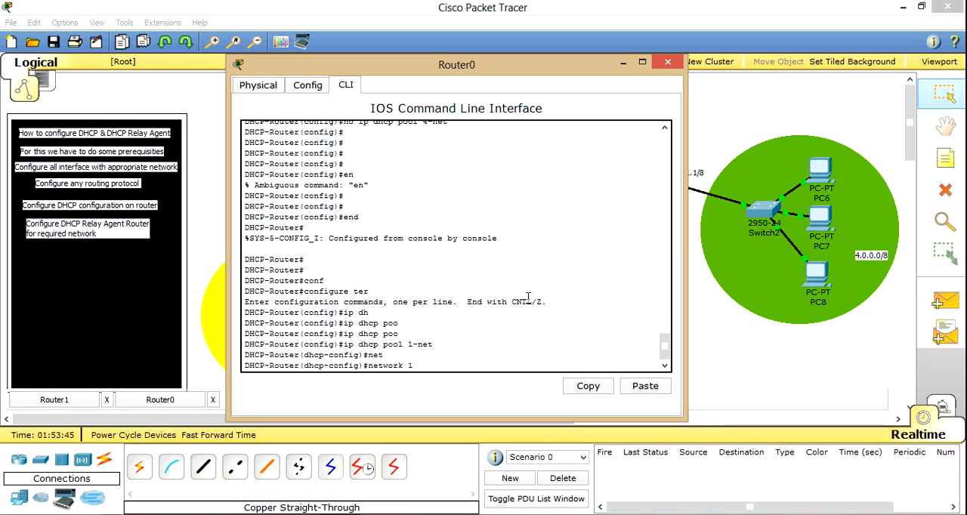
text(1)
click(624, 63)
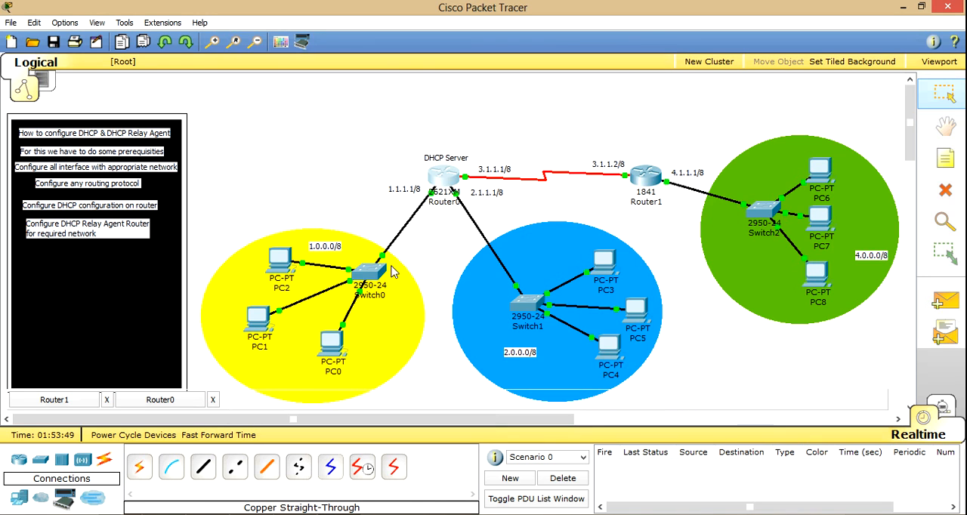
mouse_move(376, 273)
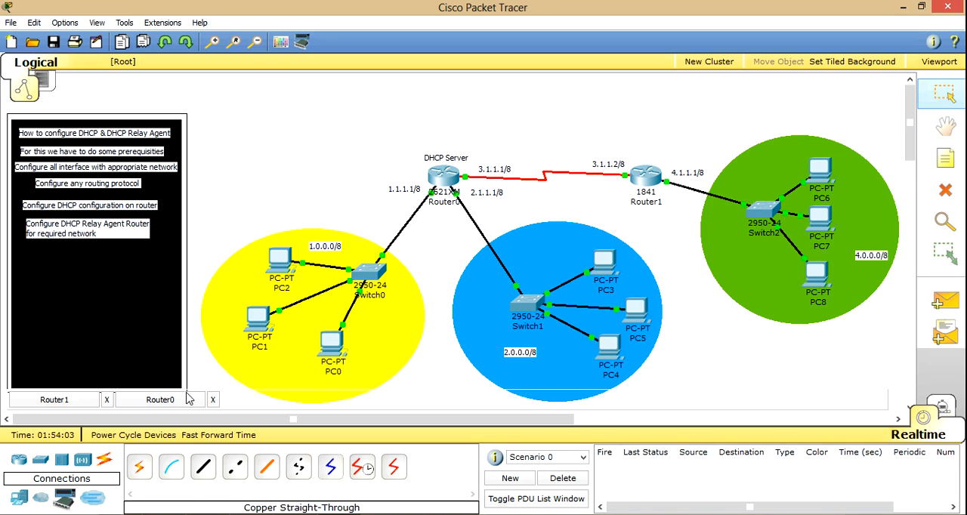
click(106, 399)
click(78, 401)
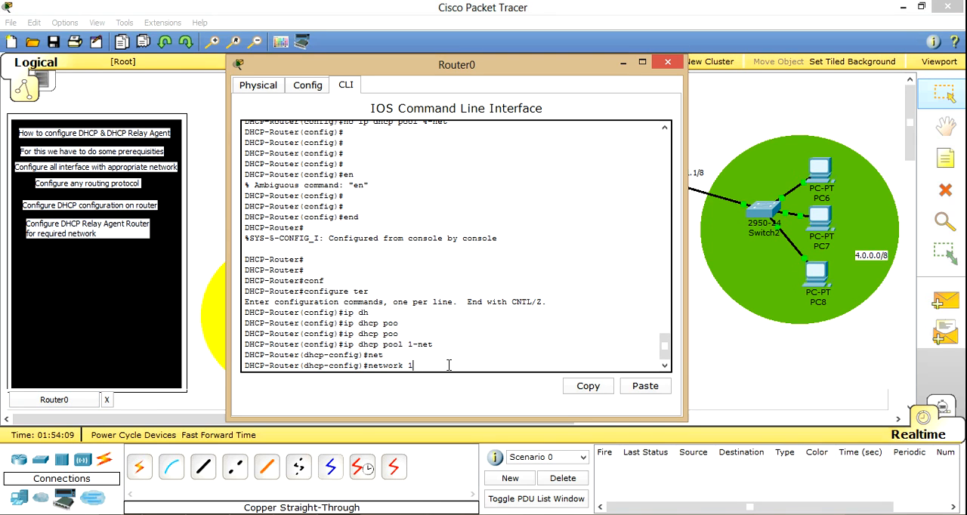
drag(492, 68, 694, 62)
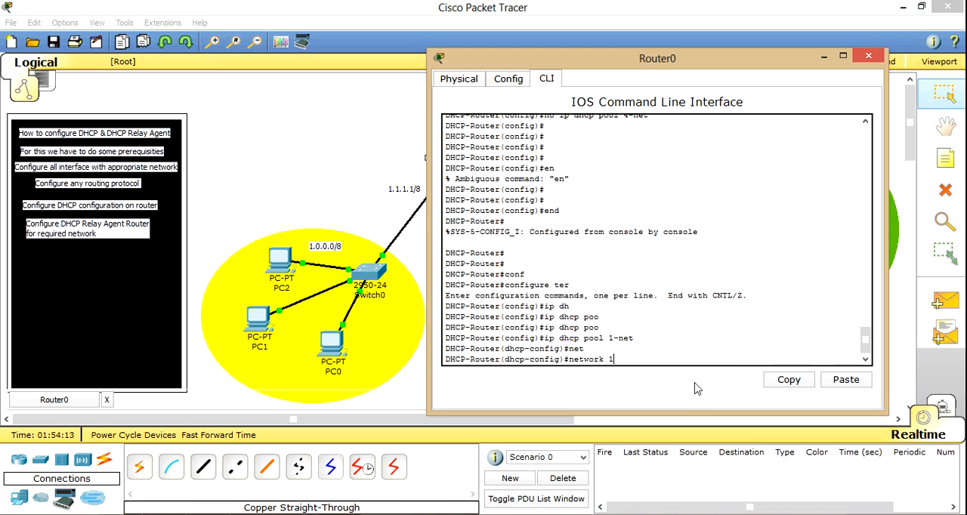
text(.0.0.0 255.0.0.)
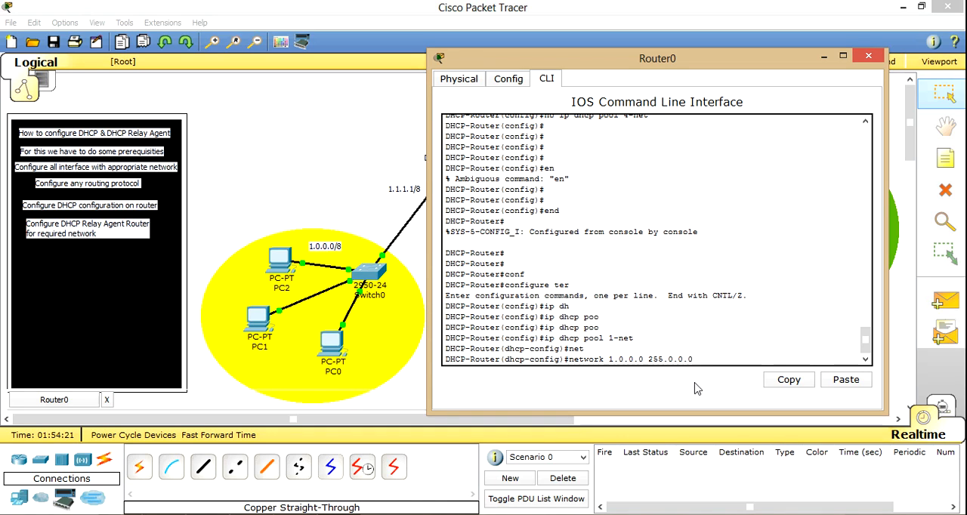
text(0)
key(Return)
Step: Set the default router of pool 1-net to 1.1.1.1
text(def)
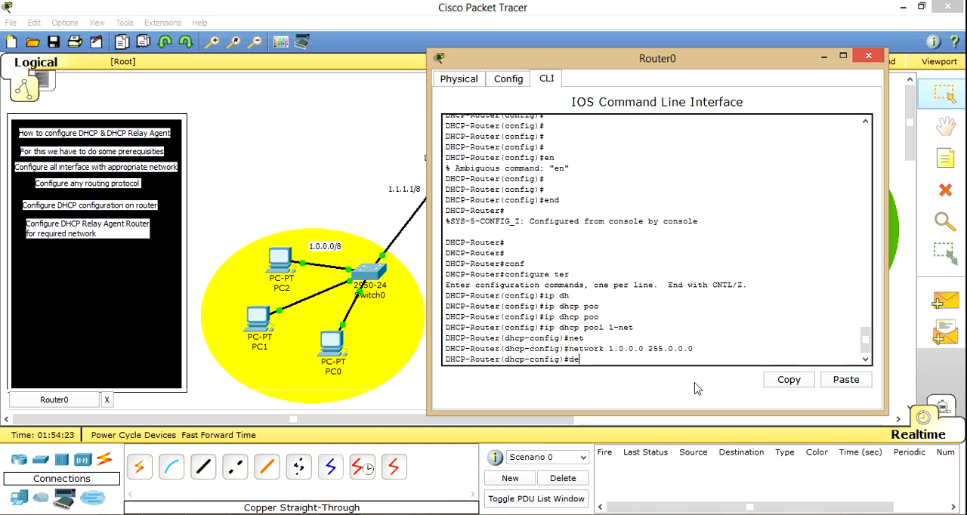
key(Tab)
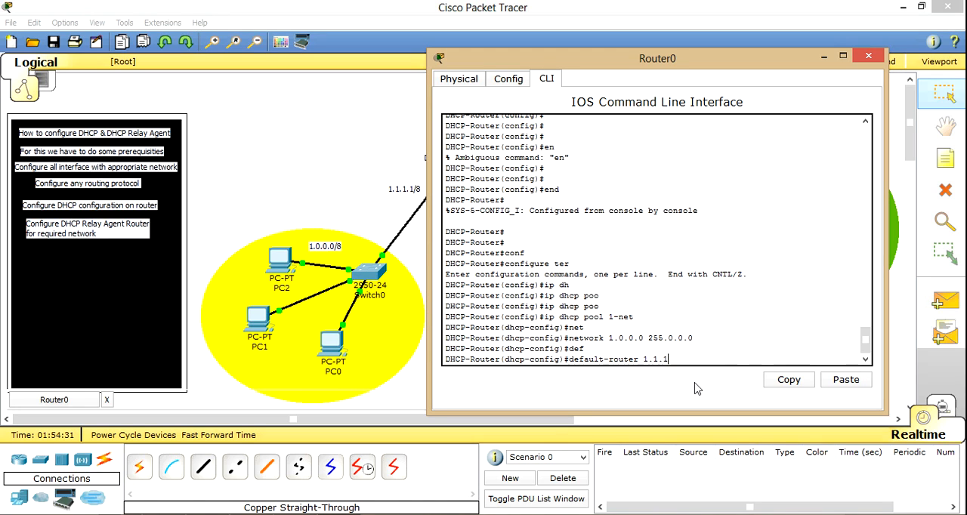
text(.1)
click(339, 202)
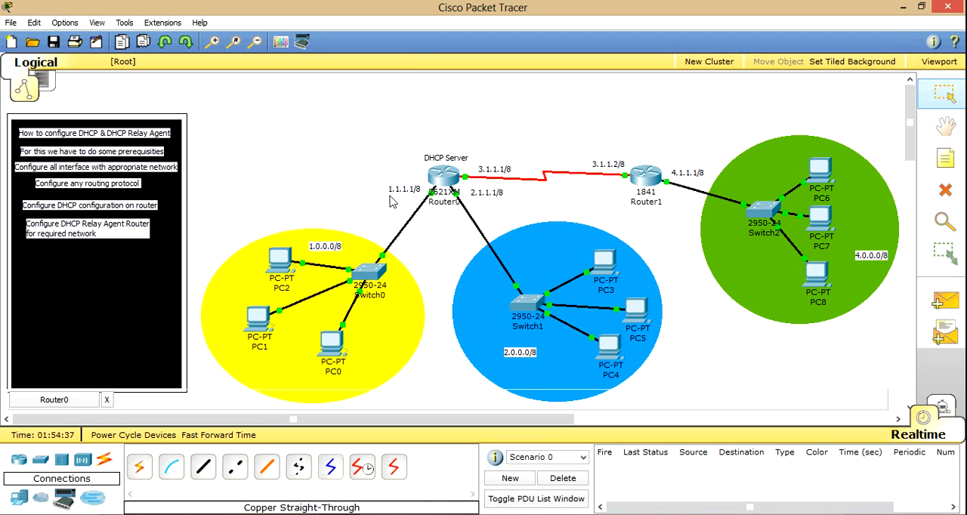
click(80, 403)
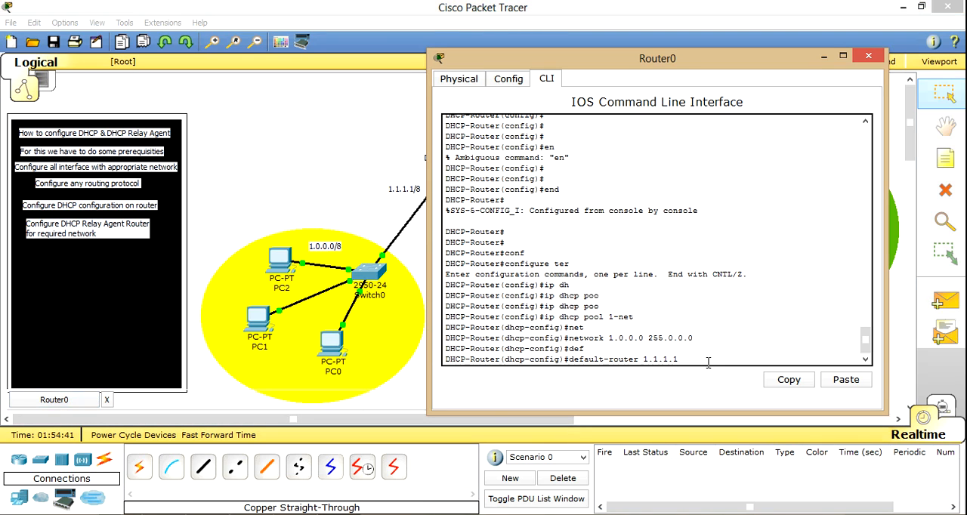
key(Return)
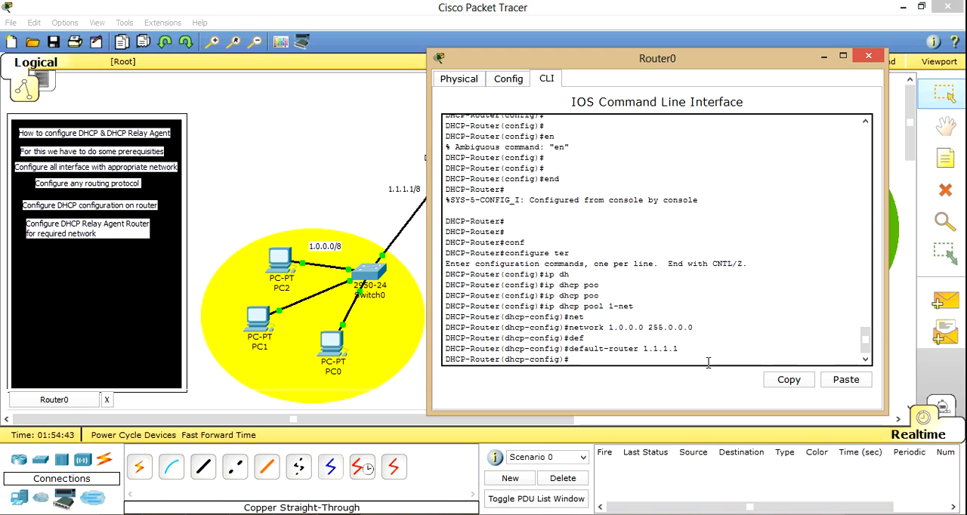
Step: Set the DNS server of pool 1-net to 1.1.1.1
text(dns)
key(Tab)
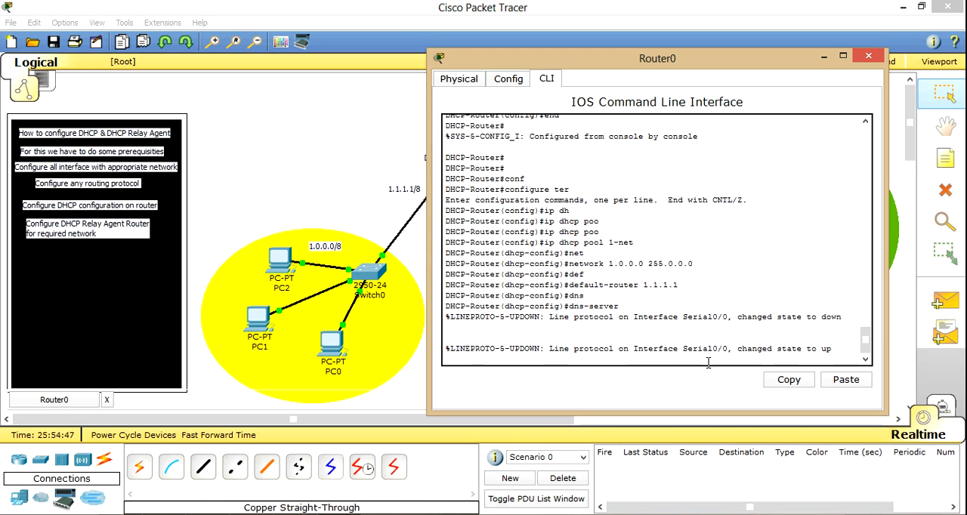
key(Return)
key(Up)
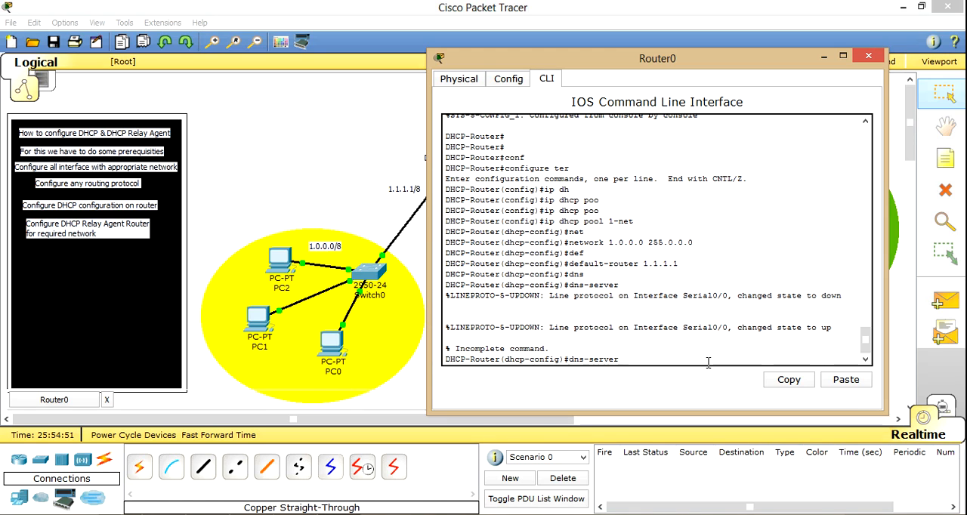
text(1.1.1.1)
key(Return)
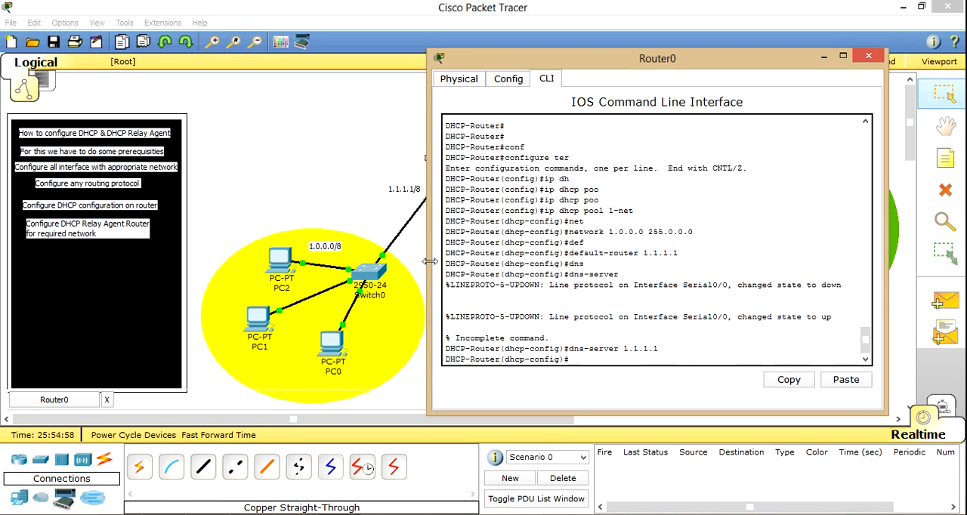
Step: Request PC2's IP configuration through DHCP, repeat the request by switching to Static and back, and close PC2
click(337, 210)
click(285, 266)
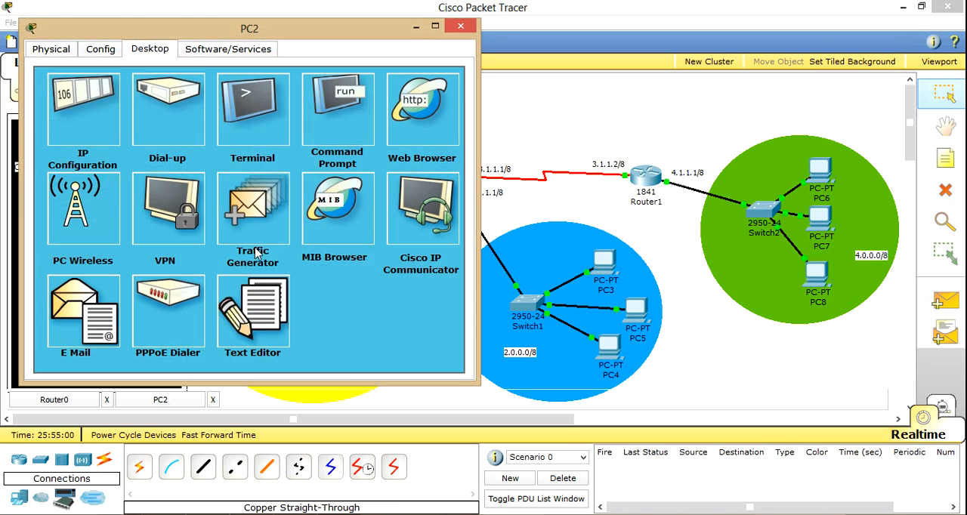
click(82, 111)
click(79, 120)
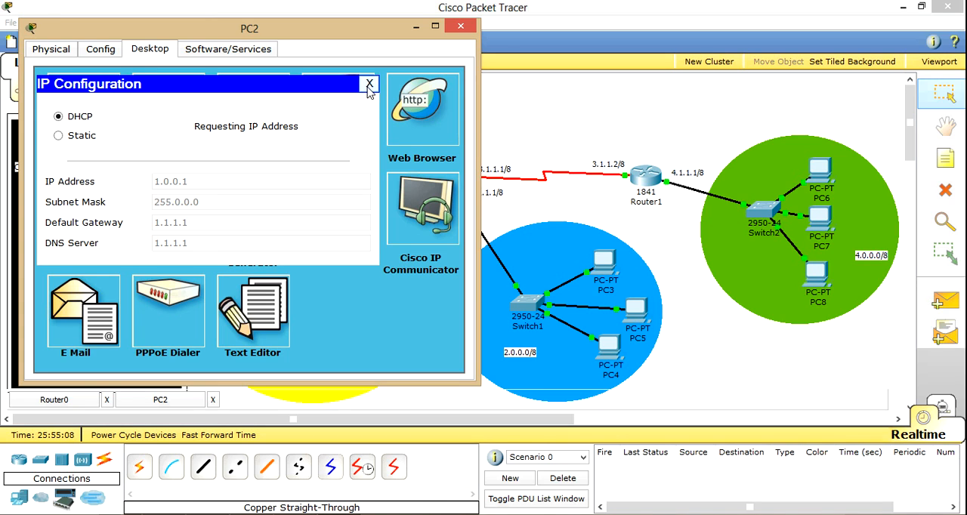
click(84, 139)
click(84, 118)
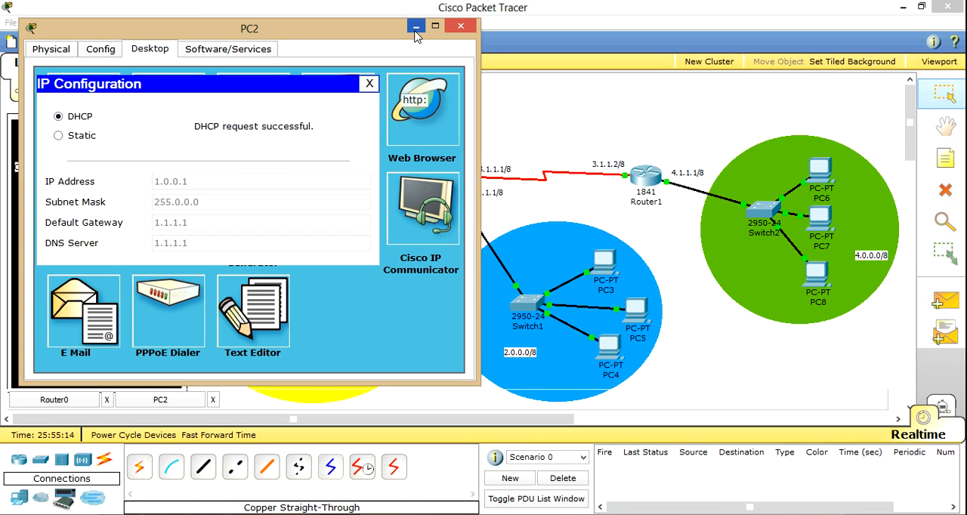
click(369, 84)
click(460, 28)
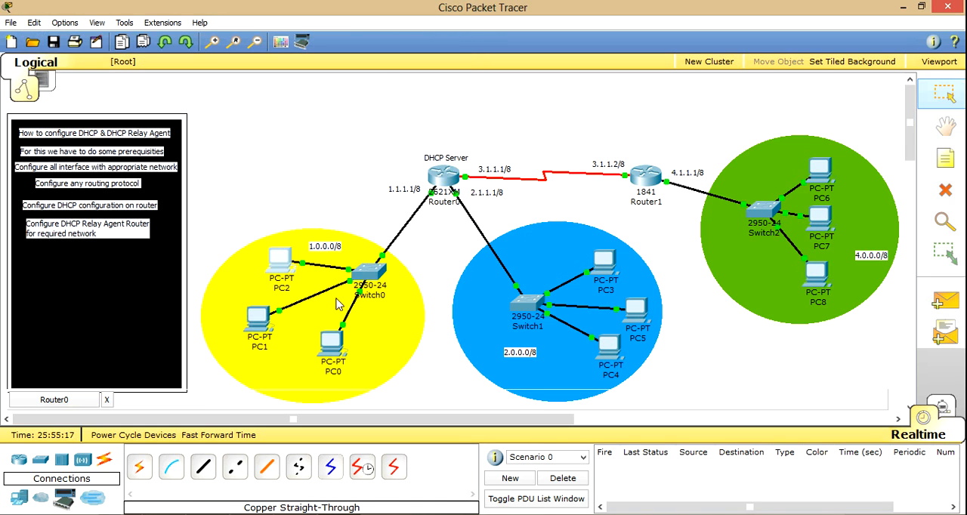
Step: Request PC1's IP configuration through DHCP and close PC1
click(259, 315)
click(157, 184)
click(155, 210)
click(158, 194)
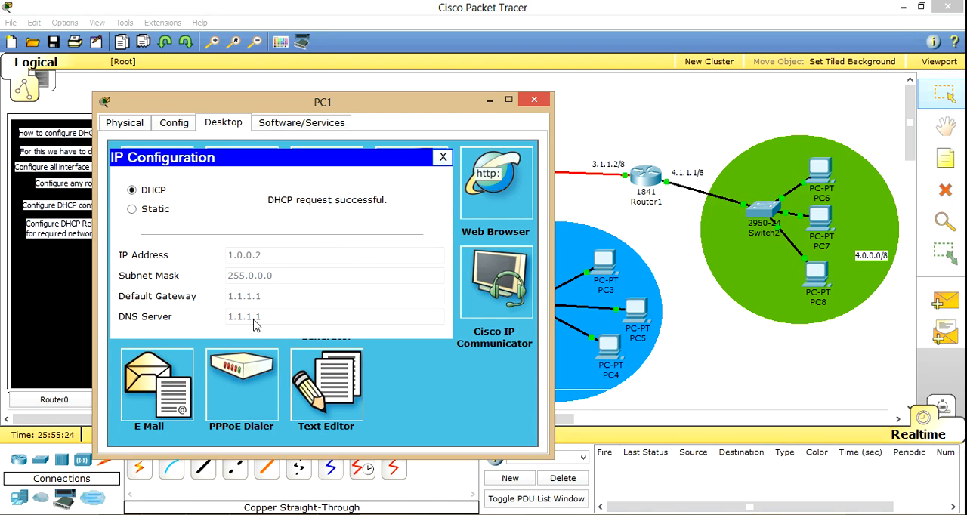
click(444, 157)
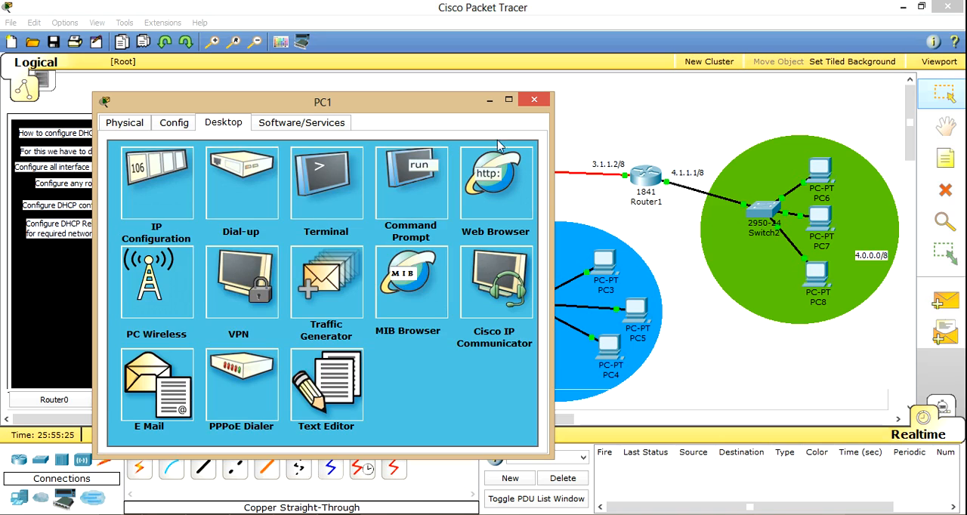
click(533, 101)
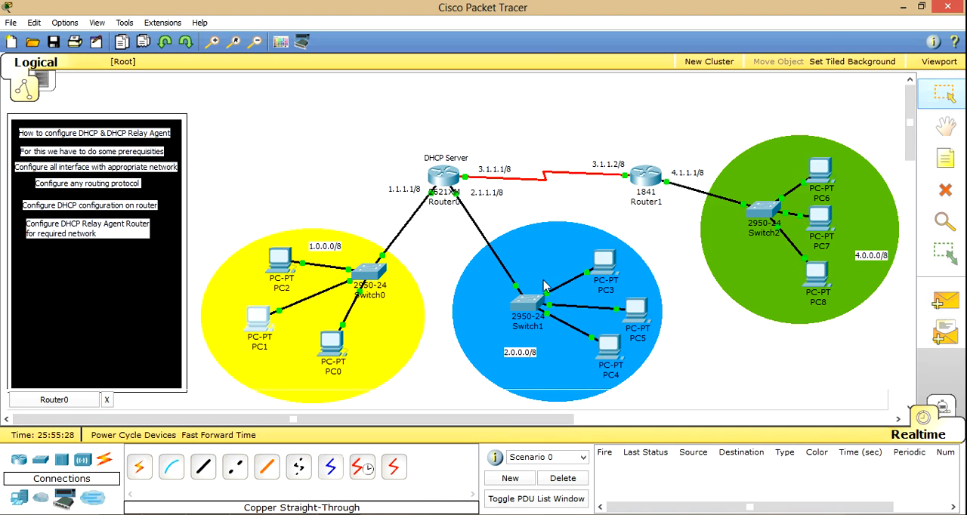
Step: Return to Router0's CLI and exit the DHCP pool configuration to global configuration mode
click(449, 182)
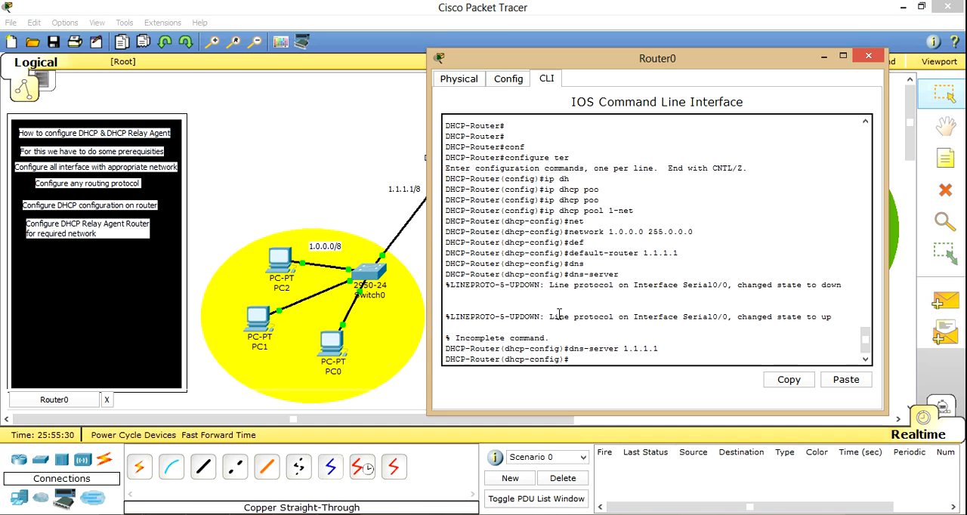
drag(619, 62, 430, 23)
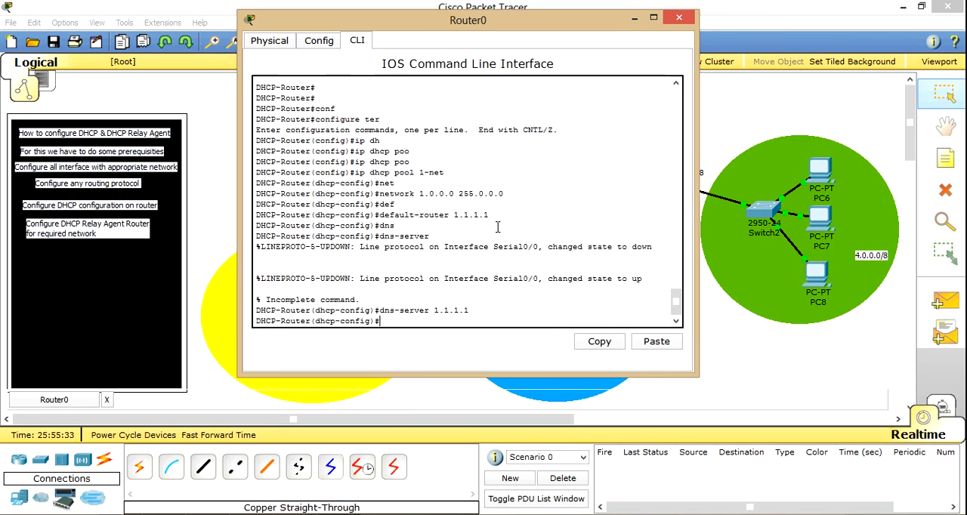
click(635, 17)
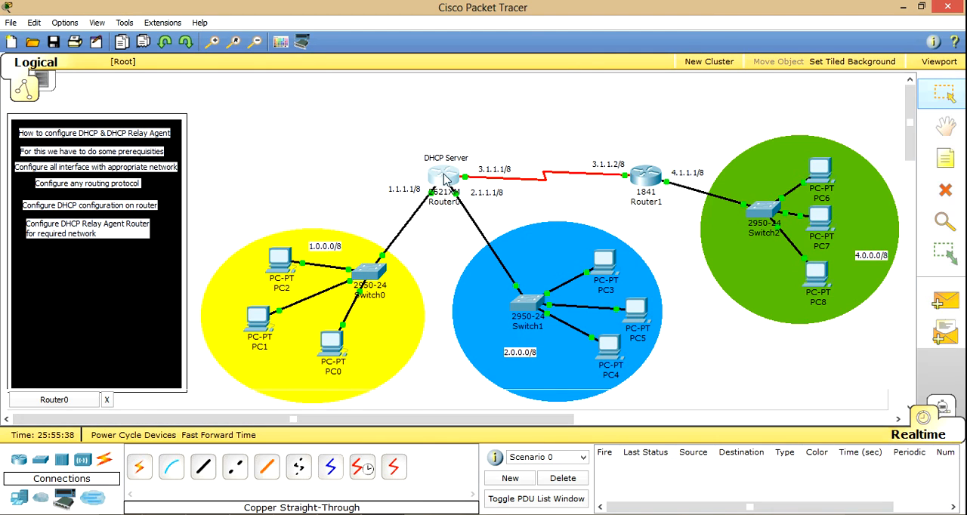
click(83, 405)
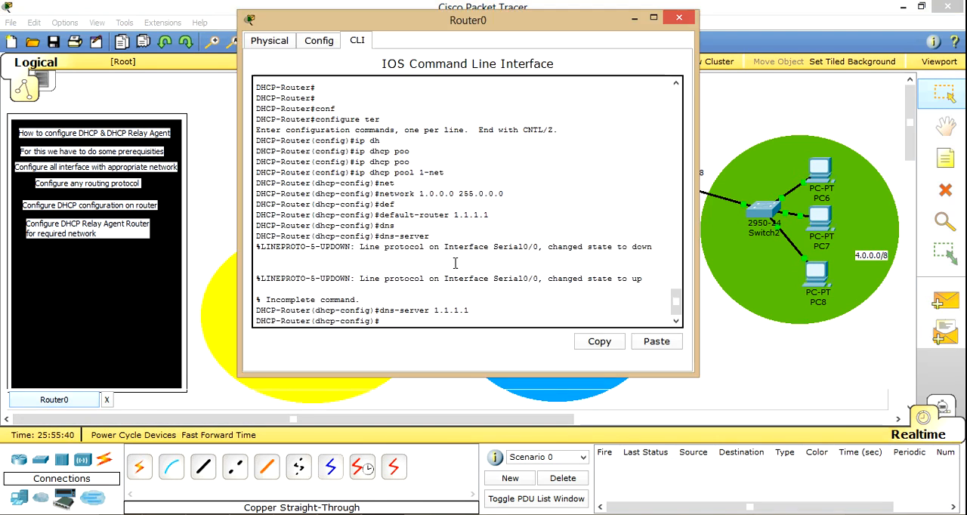
text(ex)
key(Return)
key(Return)
key(Return)
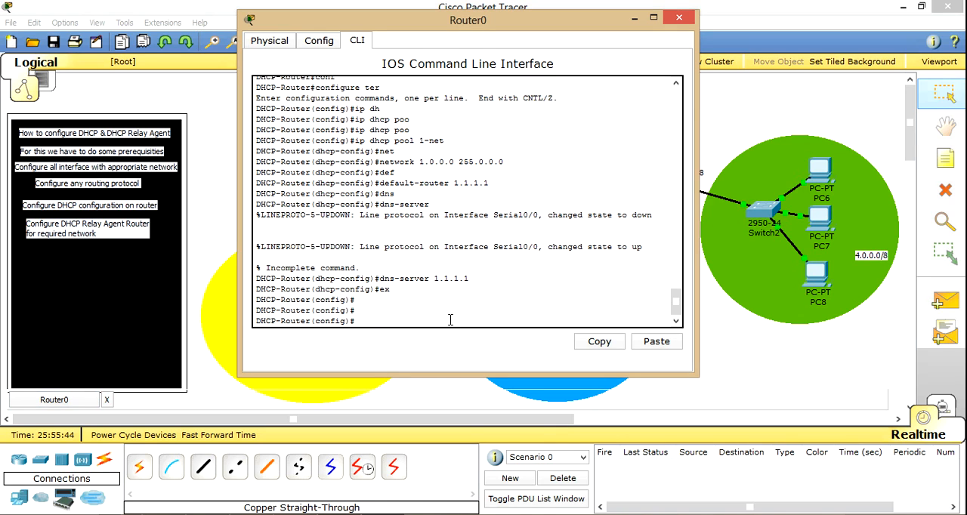
Step: Create a second DHCP pool named 2-net on Router0
text(ip)
text(dh)
key(Tab)
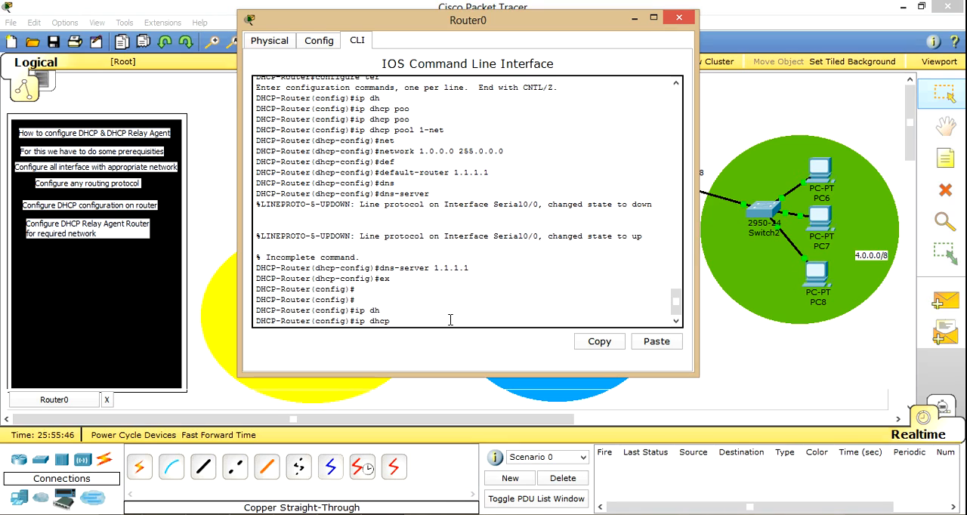
text(poo)
key(Tab)
text(2-)
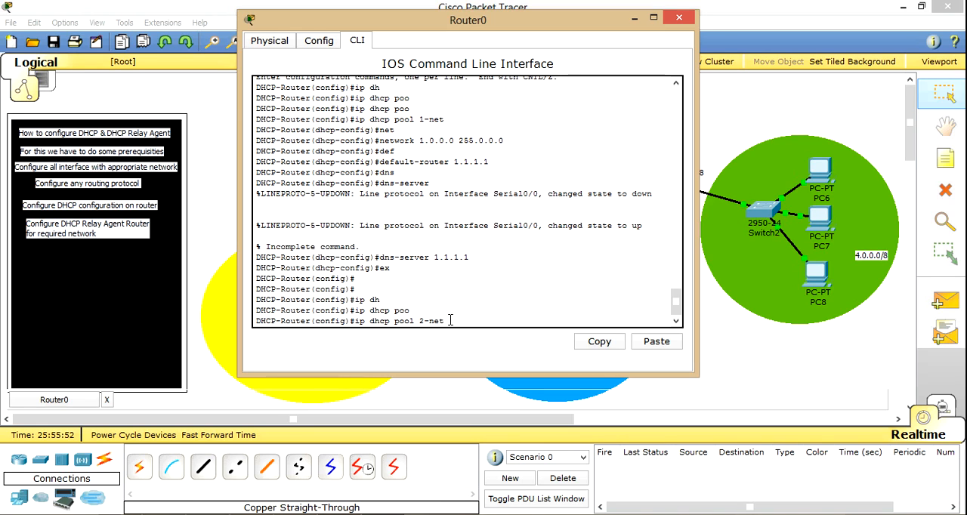
text(net)
key(Return)
text(net)
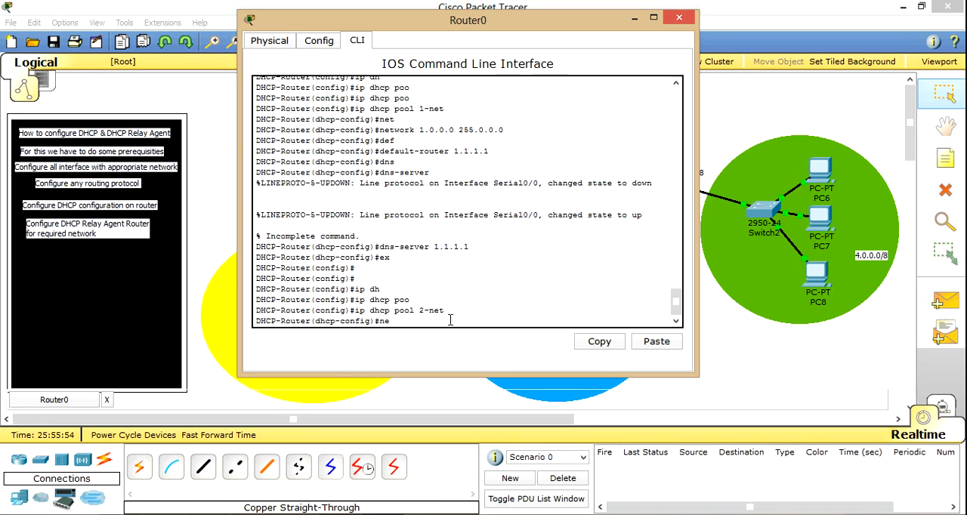
Step: Assign network 2.0.0.0 with mask 255.0.0.0 to the 2-net DHCP pool on Router0
key(Tab)
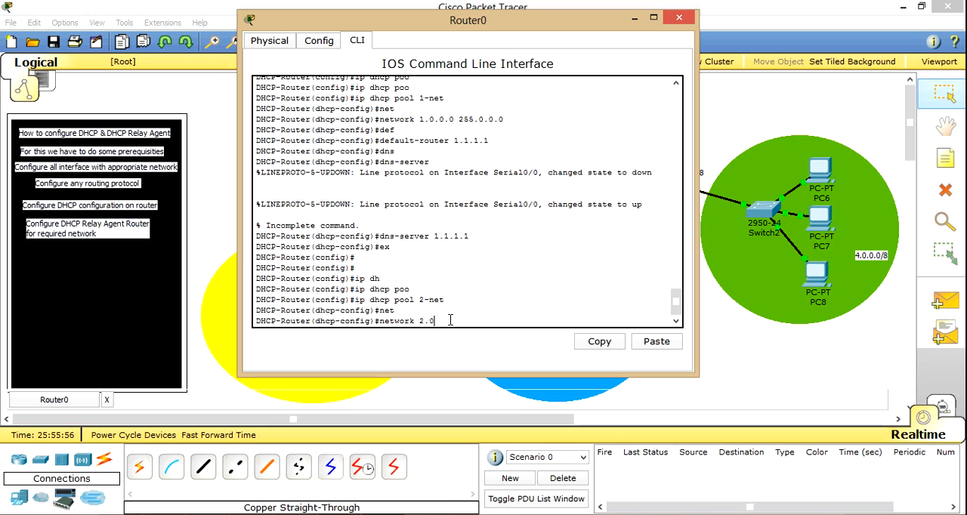
text(2.0.0.0 255.0.0.0)
key(Return)
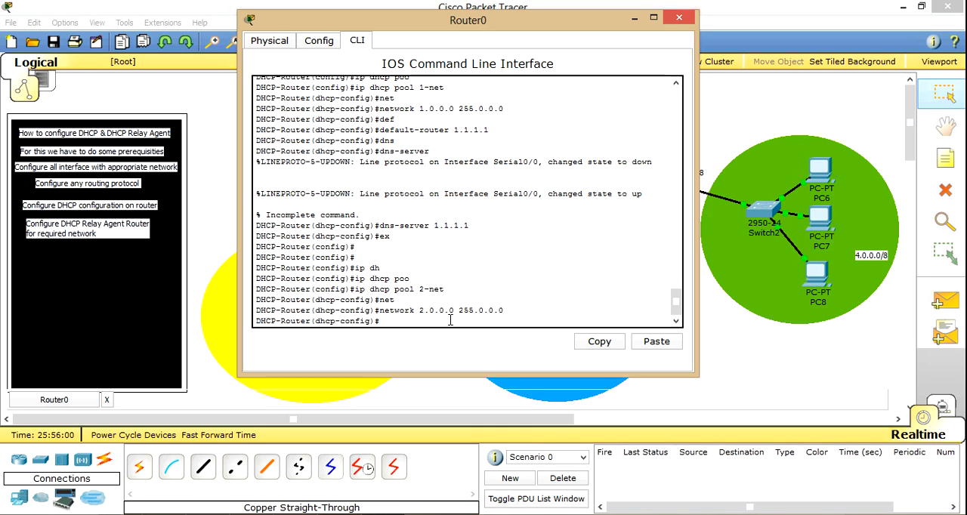
Step: Set the 2-net pool's default router to 2.1.1.1 and close Router0
text(def)
key(Tab)
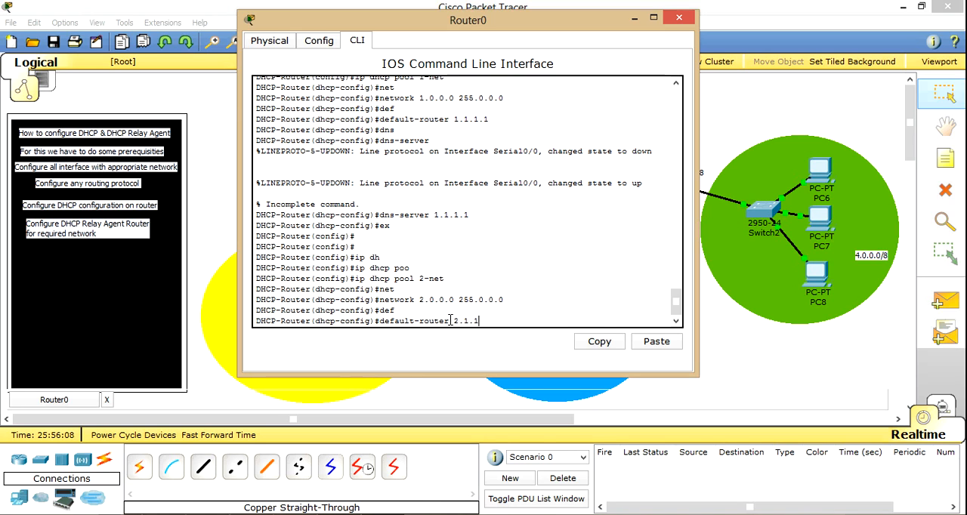
text(2.1.1.1)
key(Return)
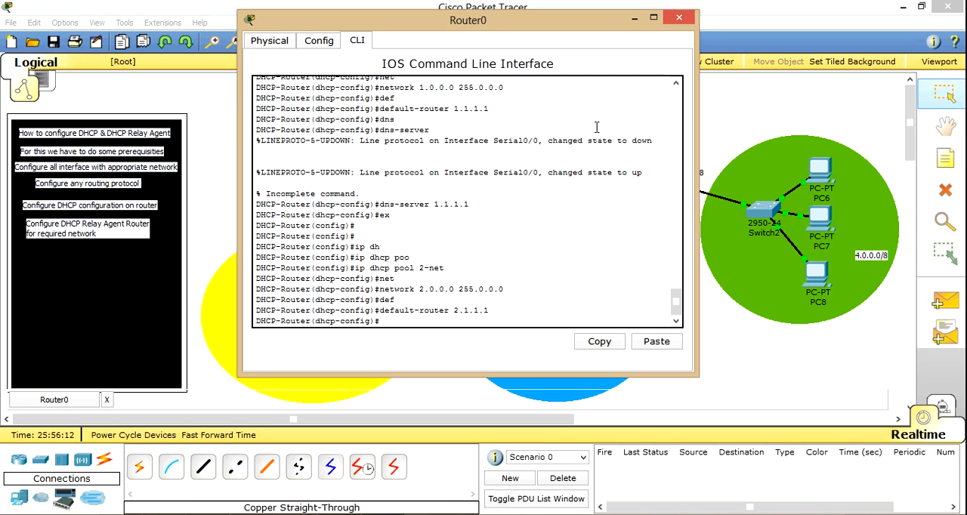
click(679, 17)
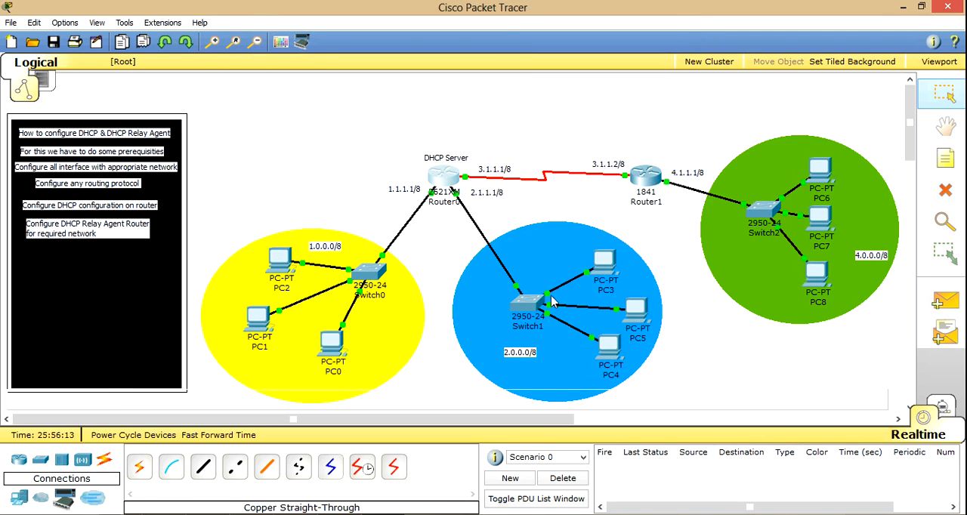
Step: Request PC3's IP configuration again by switching from DHCP to Static and back, and close PC3
click(609, 270)
click(127, 145)
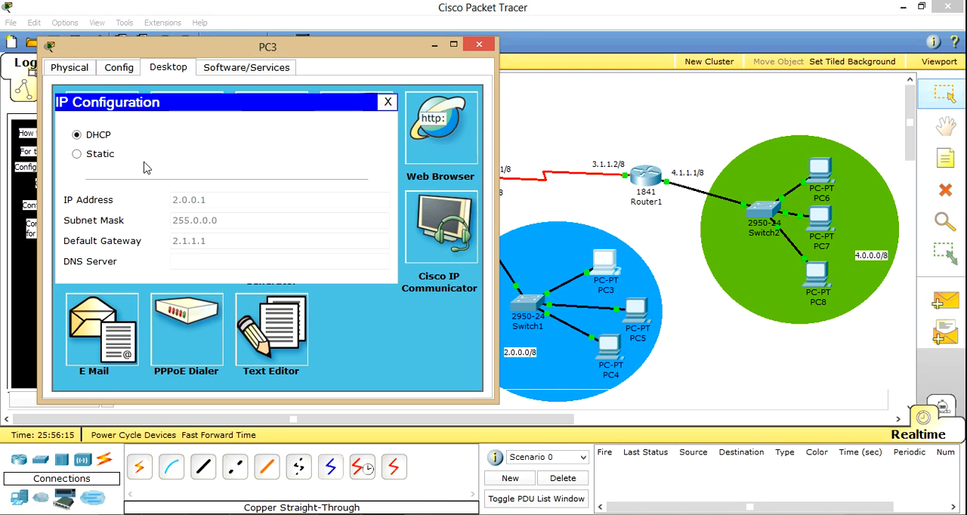
click(106, 152)
click(102, 137)
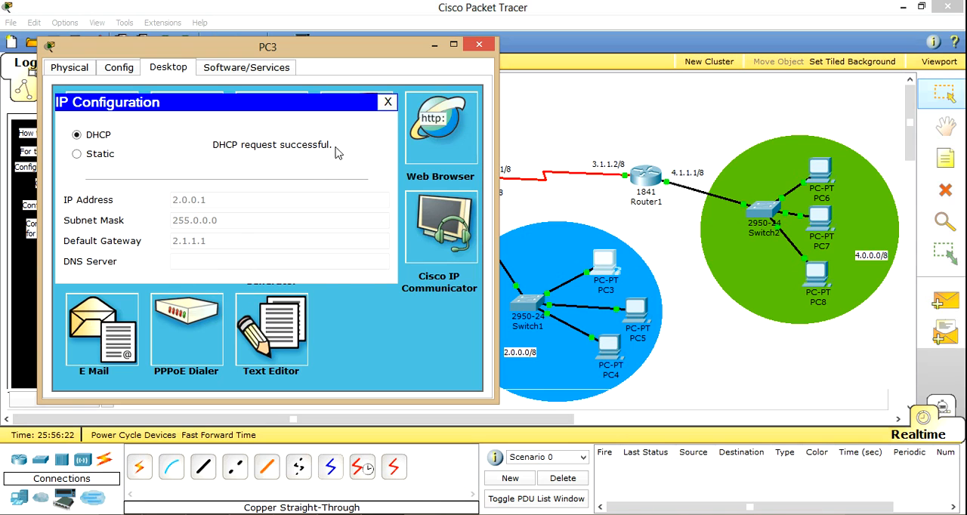
click(389, 104)
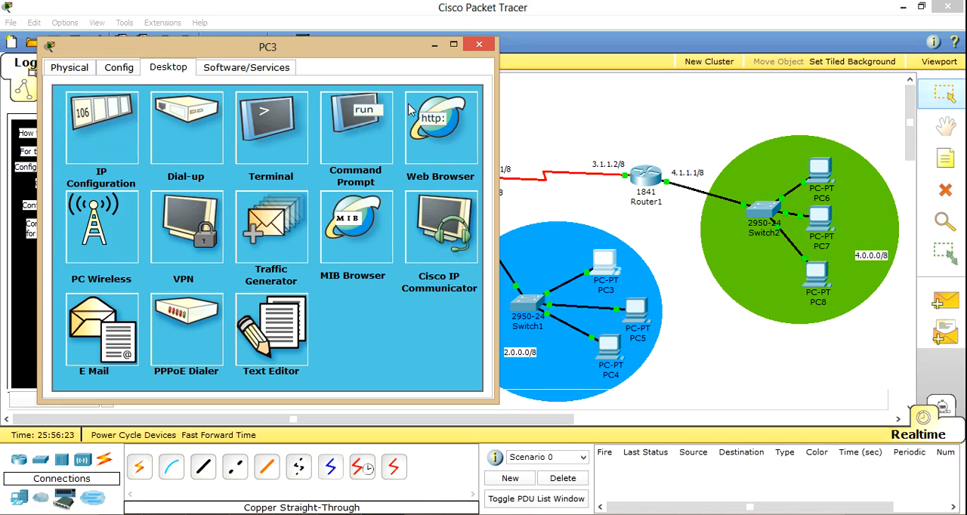
click(477, 46)
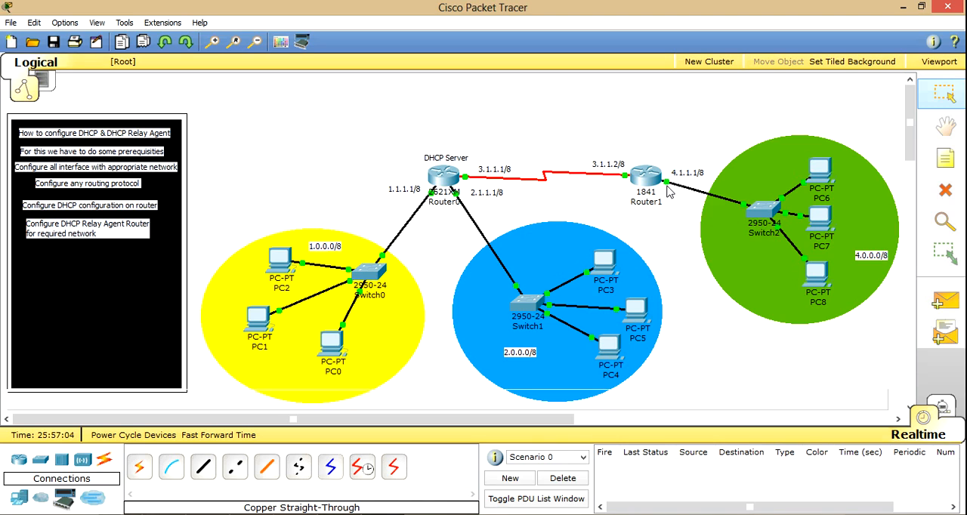
Step: View the existing configuration commands in Router1's CLI and close Router1
mouse_move(668, 192)
click(654, 181)
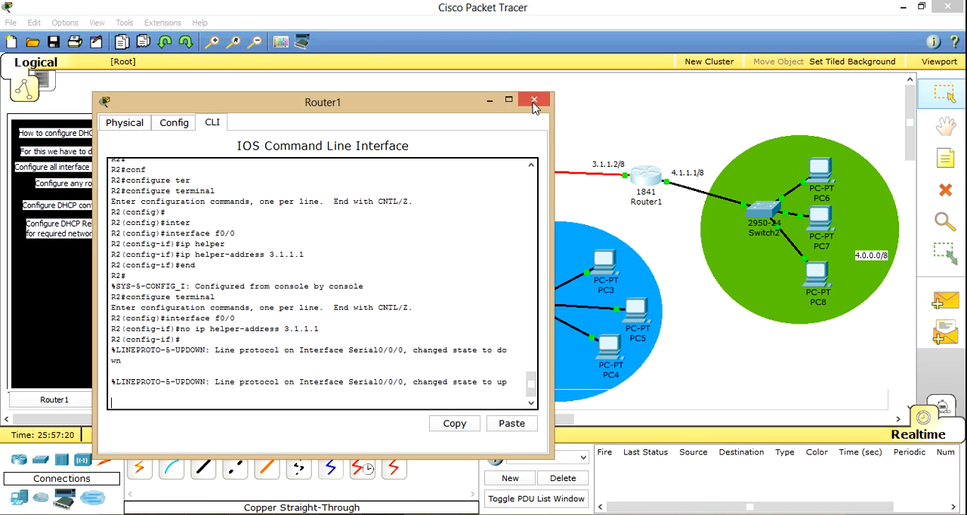
click(534, 100)
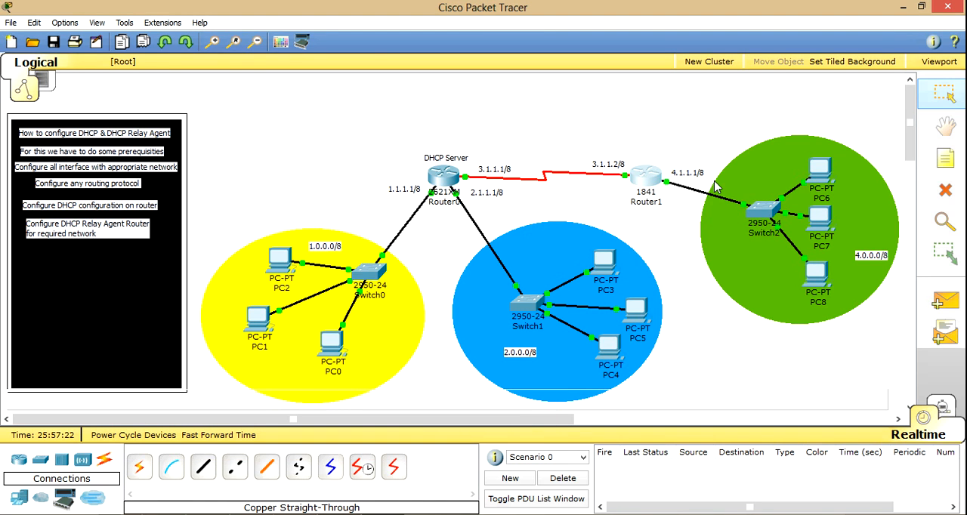
Step: Return to Router0's CLI and exit the 2-net pool configuration to global configuration mode
mouse_move(442, 184)
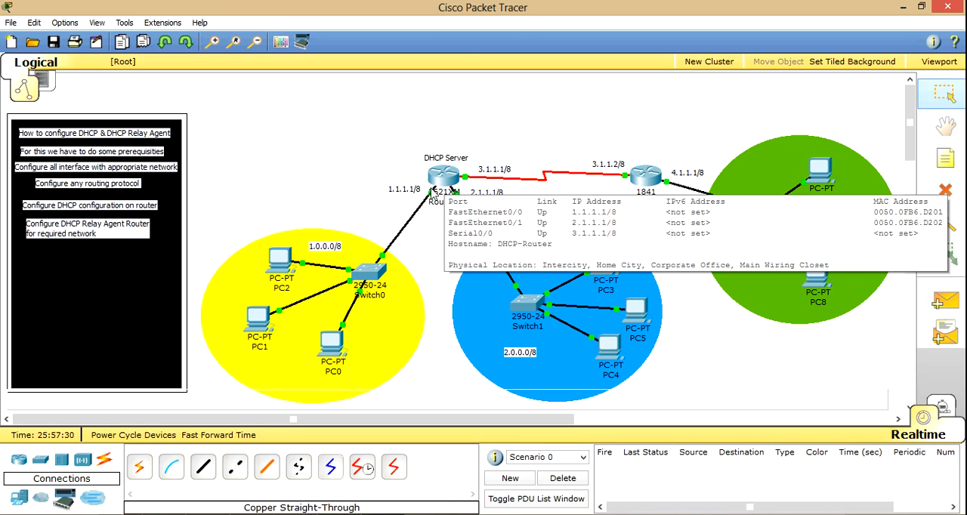
click(458, 178)
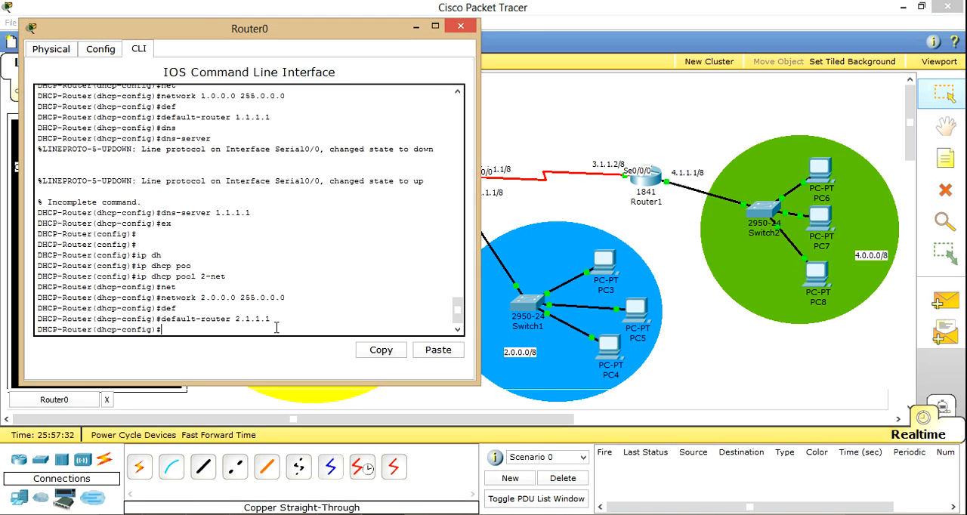
text(ex)
key(Return)
Step: Create a third DHCP pool named 4-net on Router0 by reusing the earlier pool command
key(Up)
key(Up)
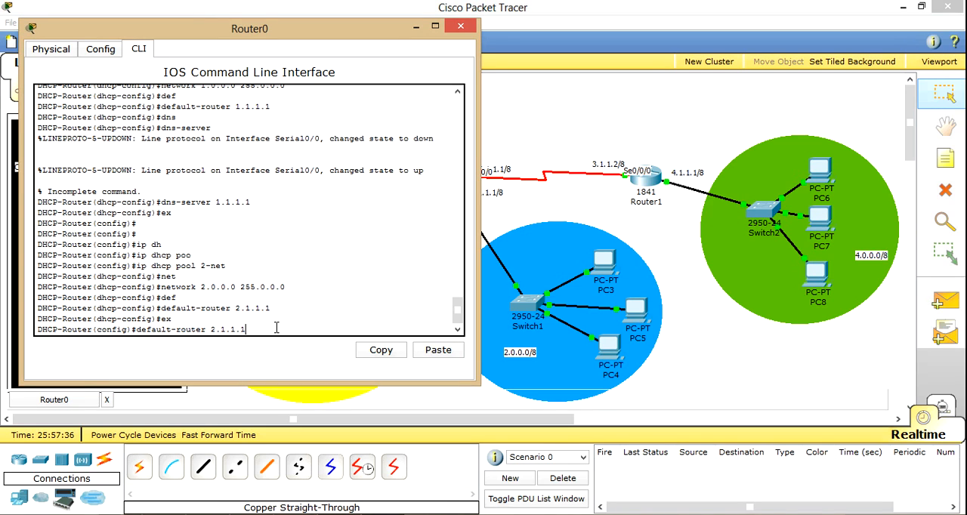
key(Up)
key(Up)
key(Up)
key(Up)
key(Left)
key(Left)
key(Left)
key(Left)
key(BackSpace)
text(4)
key(Return)
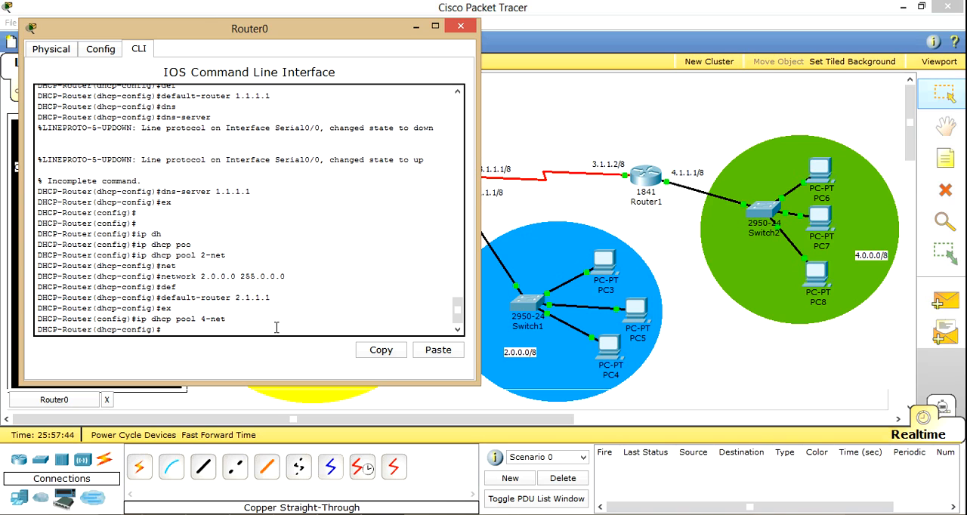
text(def)
key(Tab)
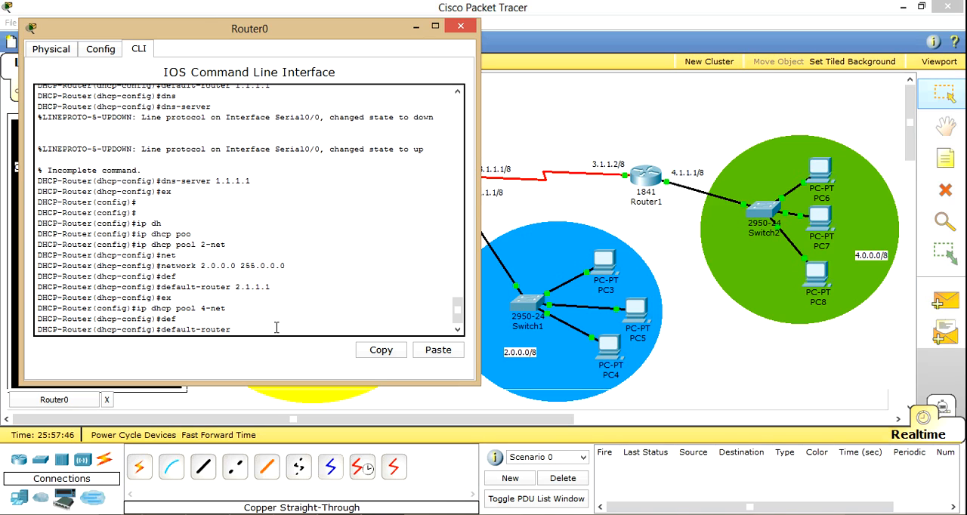
key(BackSpace)
key(BackSpace)
key(BackSpace)
key(BackSpace)
key(BackSpace)
key(BackSpace)
key(BackSpace)
key(BackSpace)
key(BackSpace)
key(BackSpace)
key(BackSpace)
key(BackSpace)
key(BackSpace)
Step: Assign network 4.0.0.0 with mask 255.0.0.0 to the 4-net DHCP pool
text(net)
key(Tab)
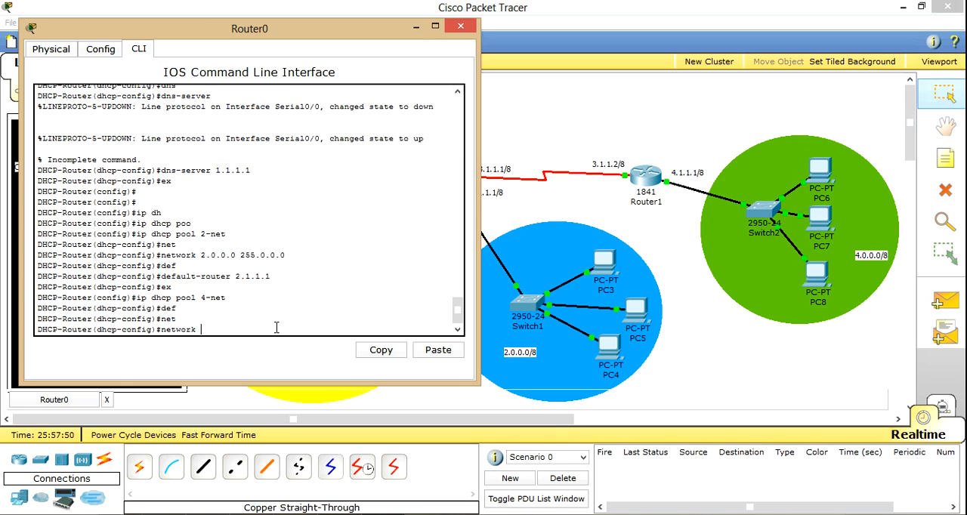
text(4.0.0.0 255.0.0.0)
key(Return)
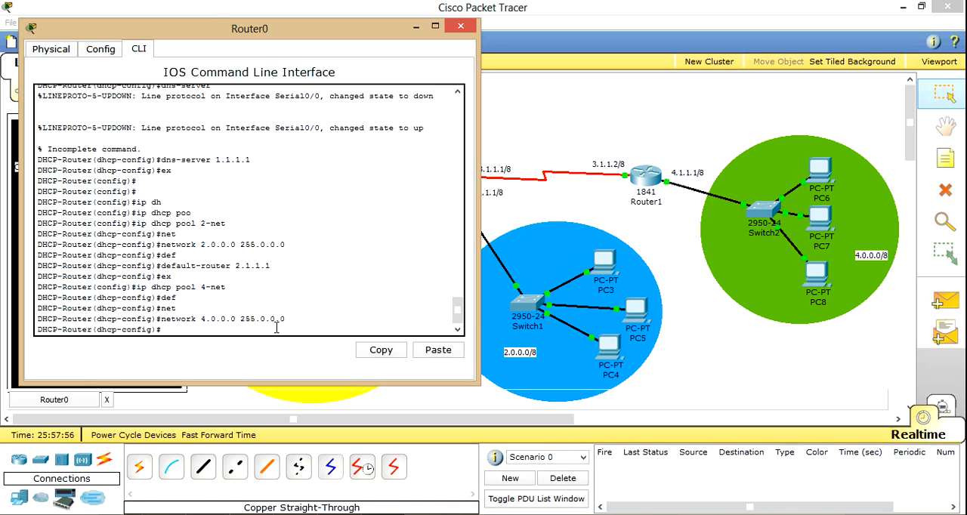
Step: Set the 4-net pool's default router to 4.1.1.1
text(de)
key(Tab)
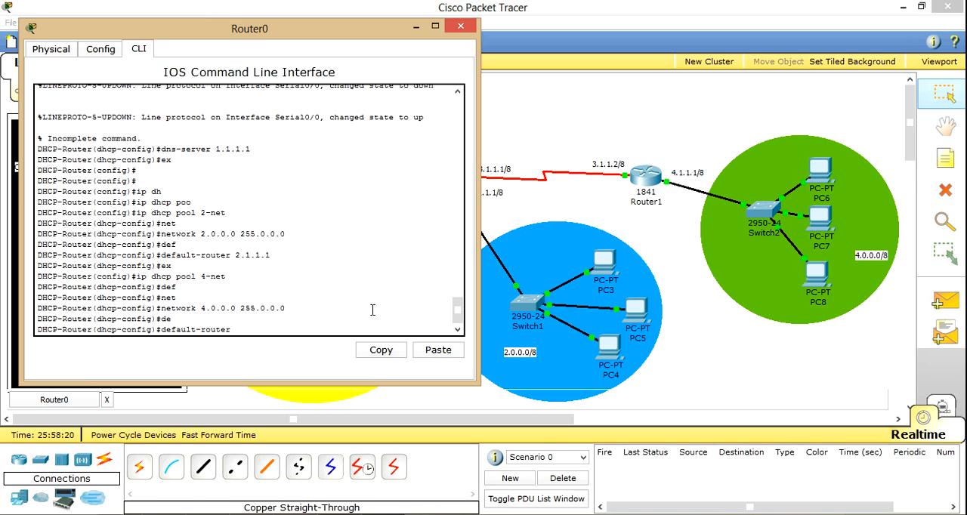
text(4.1.1.1)
key(Return)
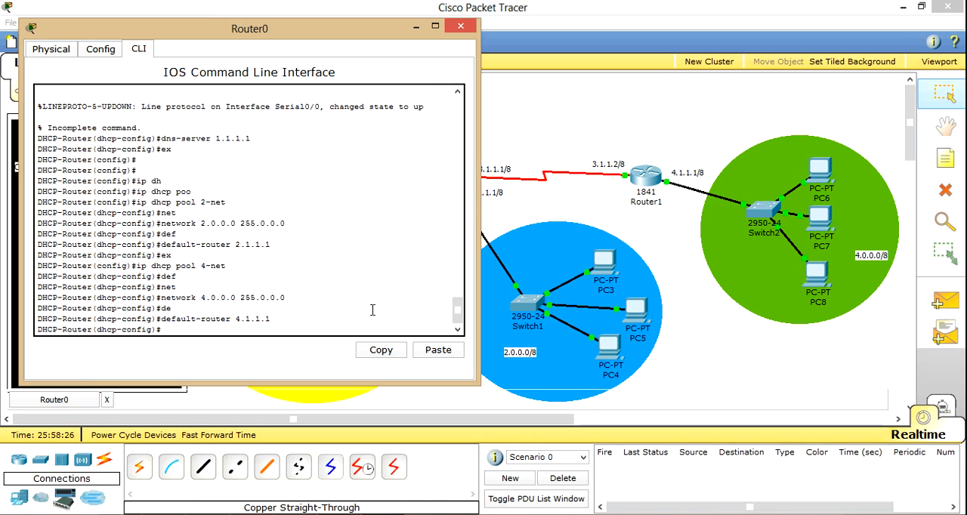
Step: End the configuration session on Router0 and close its window
text(end)
key(Return)
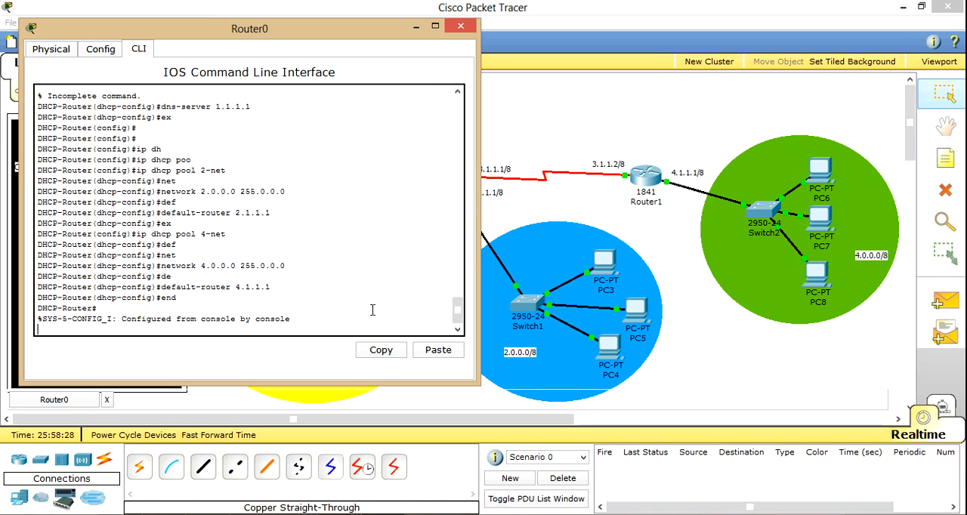
click(460, 27)
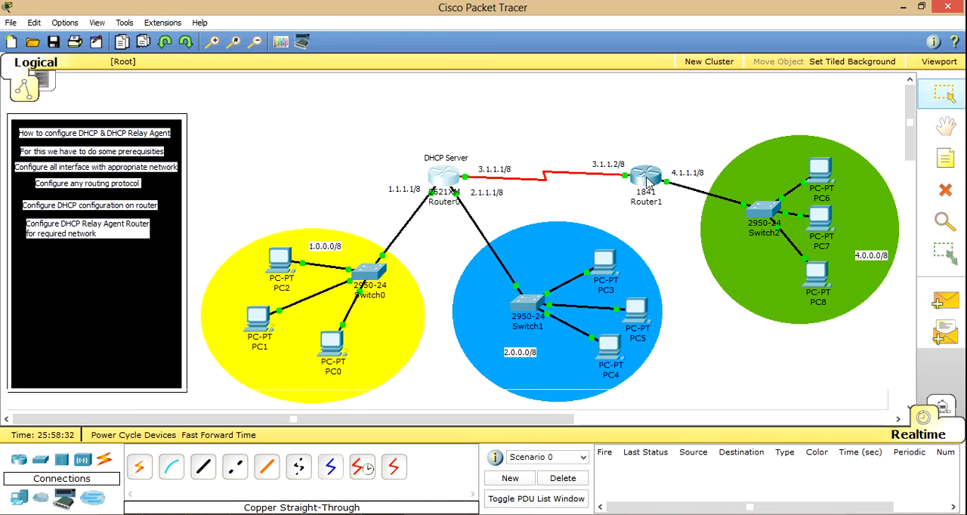
Step: Open Router1's CLI and exit interface configuration to global configuration mode
mouse_move(647, 181)
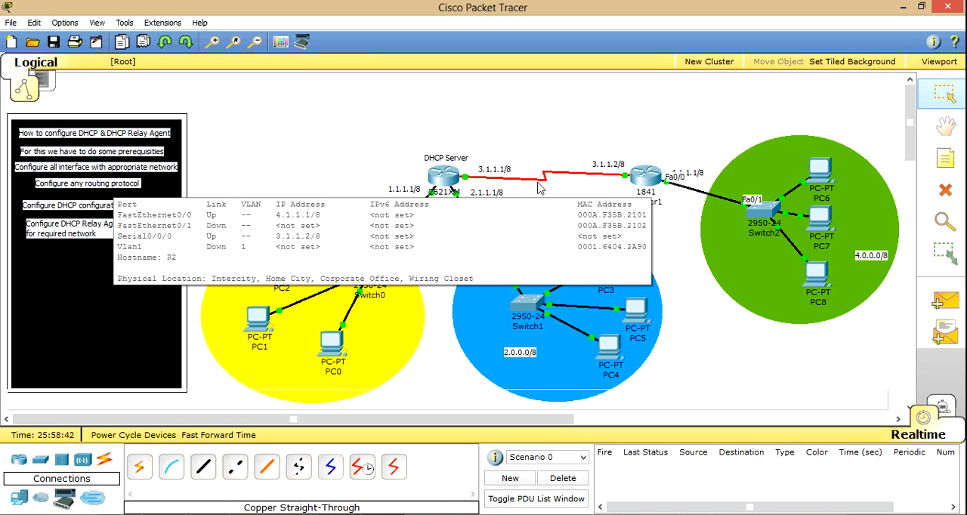
click(648, 183)
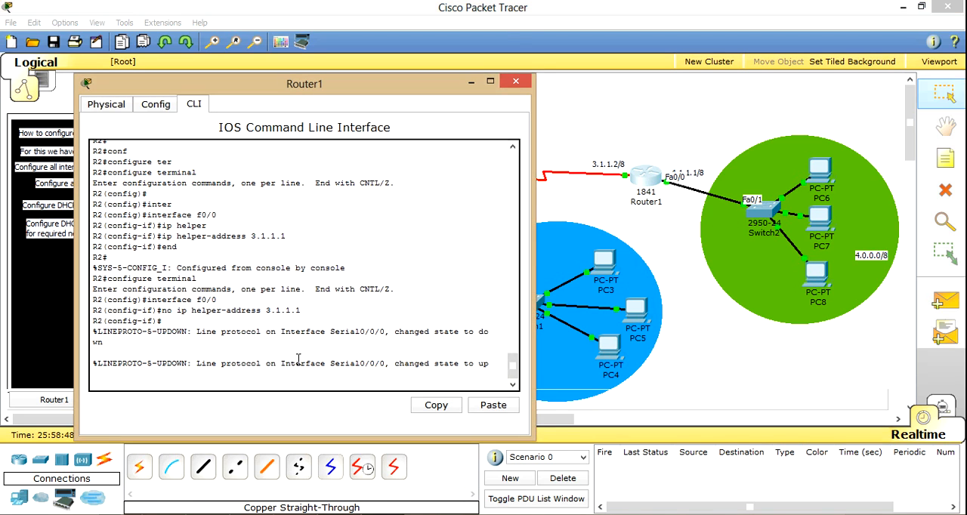
key(Return)
key(Return)
key(Return)
key(Return)
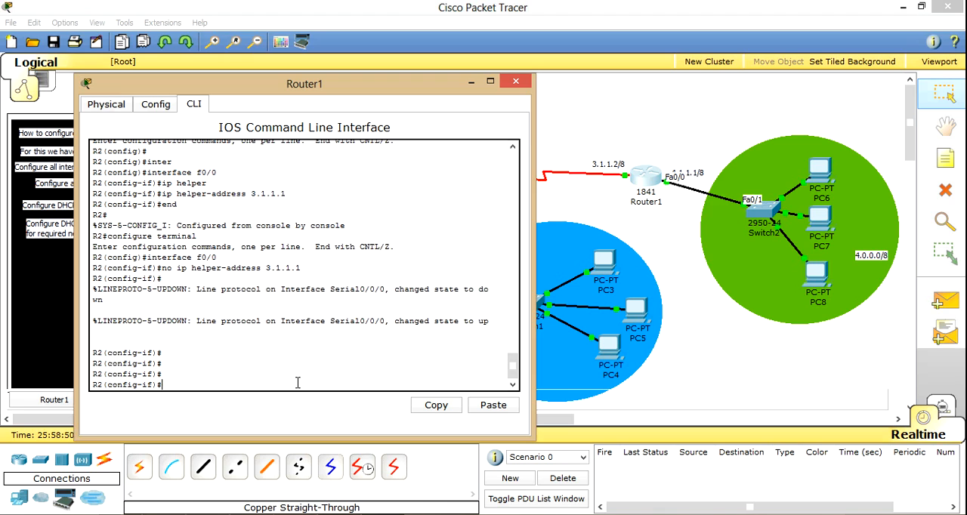
text(ex)
key(Return)
key(Return)
key(Return)
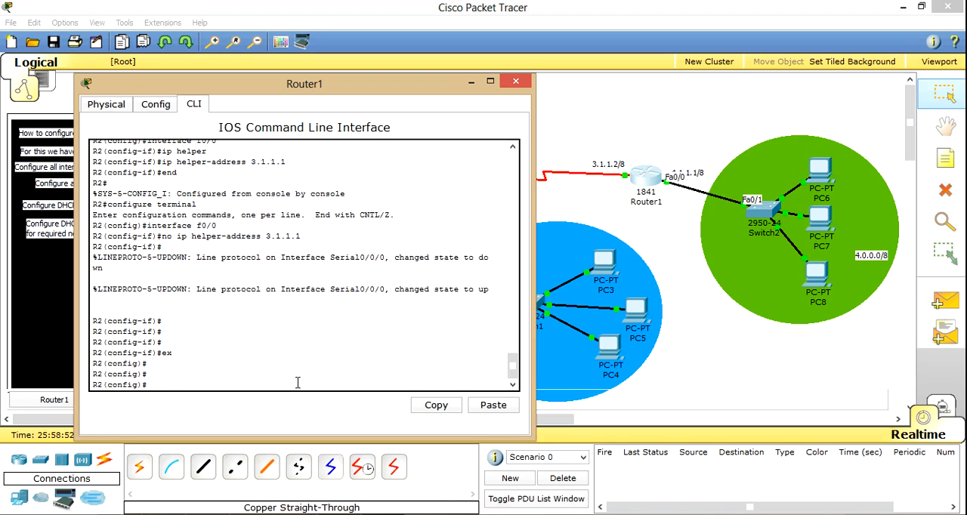
Step: Enter interface configuration mode for f0/0 on Router1
text(inter)
key(Tab)
text(f0)
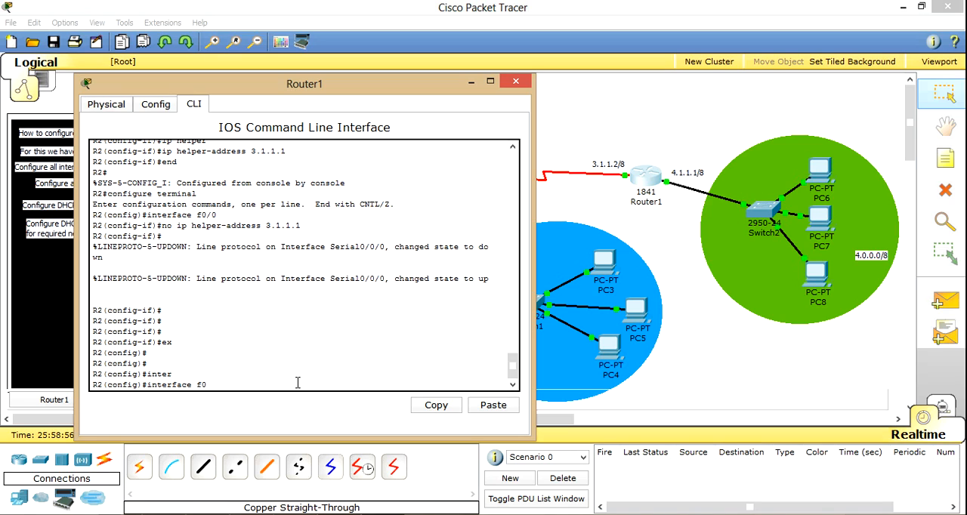
key(Return)
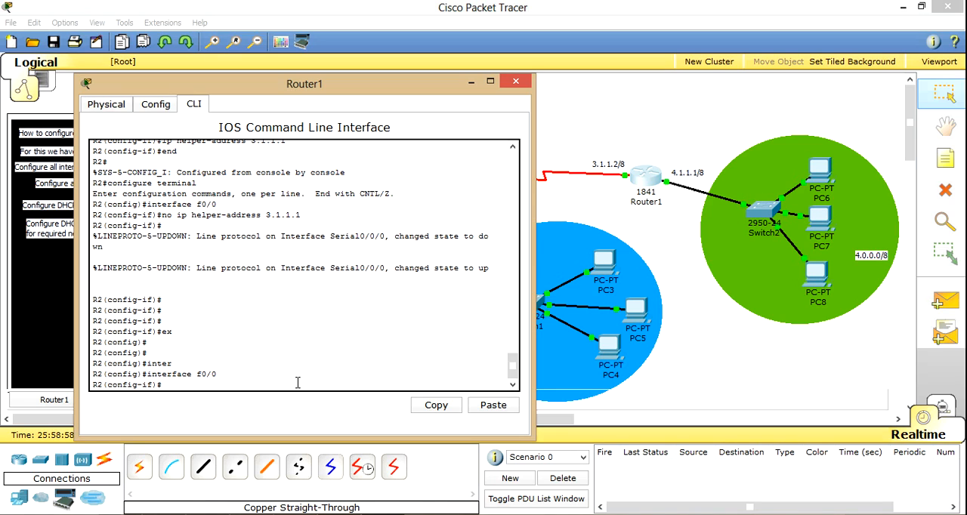
Step: Write the ip helper-address 3.1.1.1 command for interface f0/0 and minimize Router1
text(ip he)
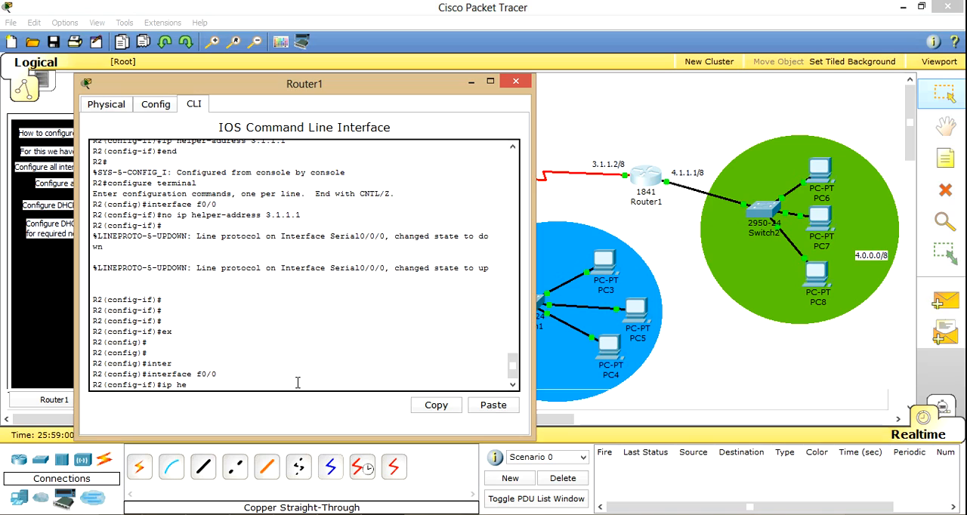
key(Tab)
text(lper)
key(Tab)
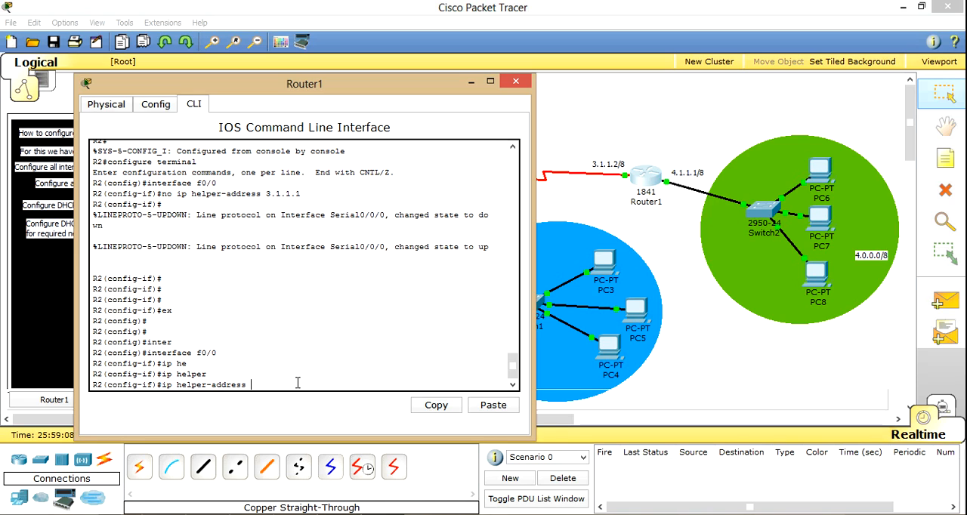
text(.1.1.1)
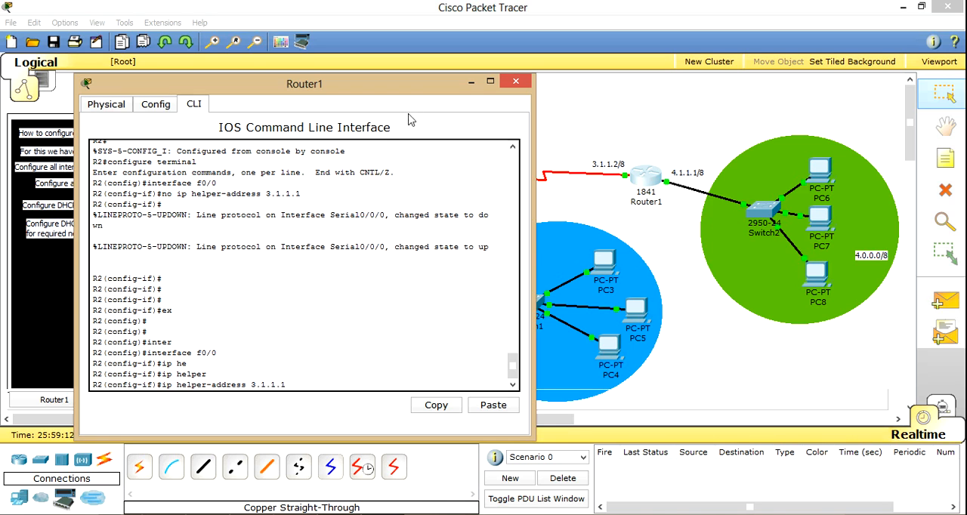
click(471, 83)
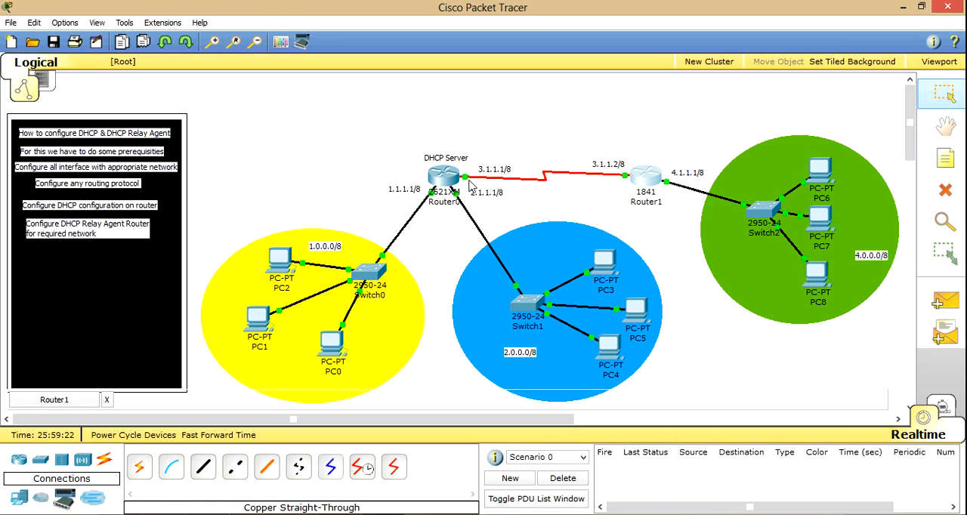
Step: Check the interfaces of the serial link between Router0 and Router1 and view Router0's CLI
mouse_move(464, 184)
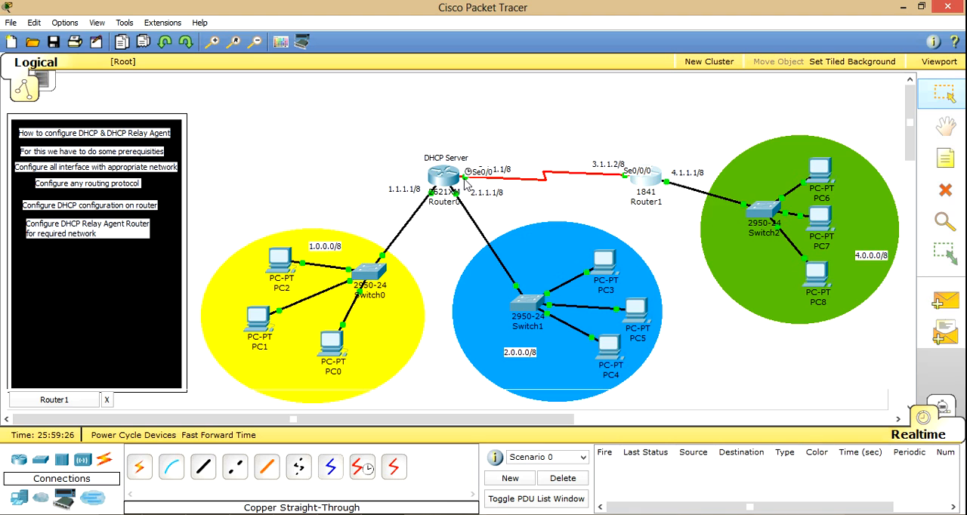
click(446, 179)
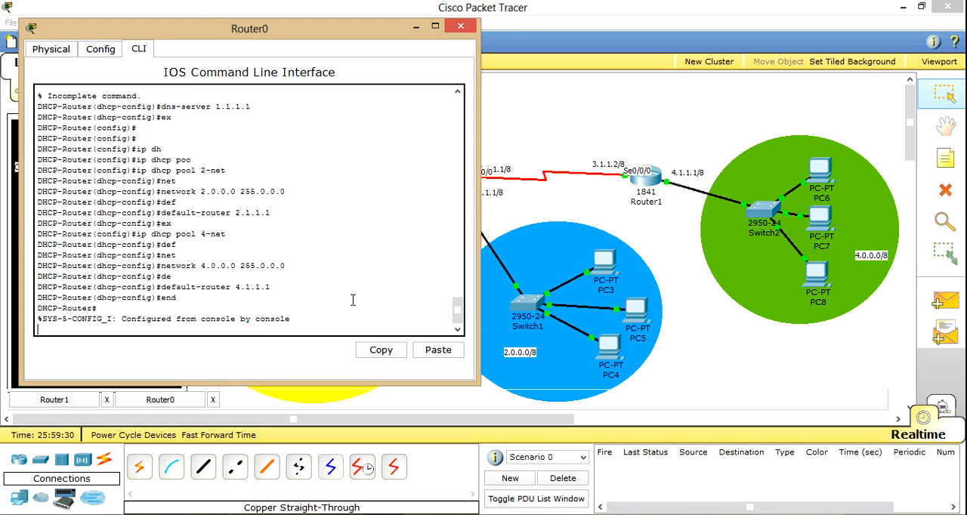
click(462, 28)
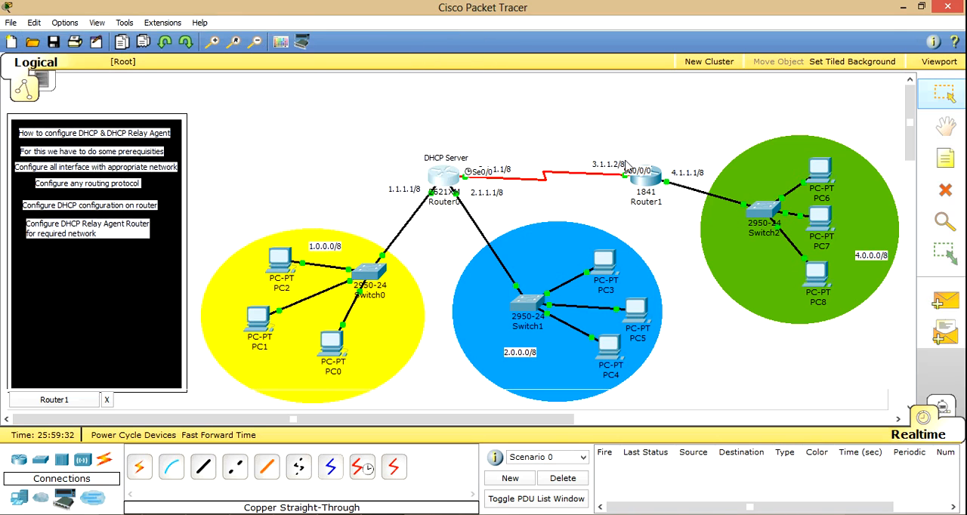
Step: Apply the pending ip helper-address 3.1.1.1 command on Router1's f0/0, end the configuration session and close the router's window
click(659, 186)
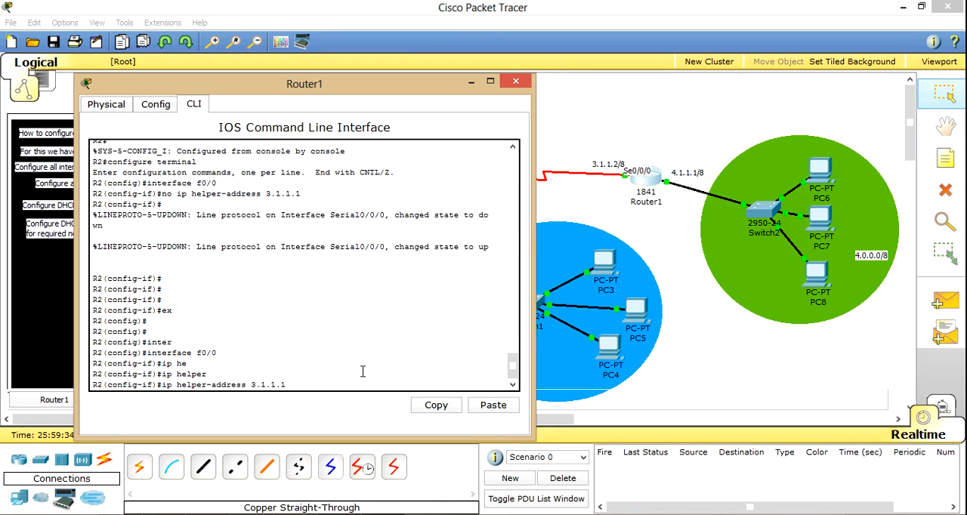
key(Return)
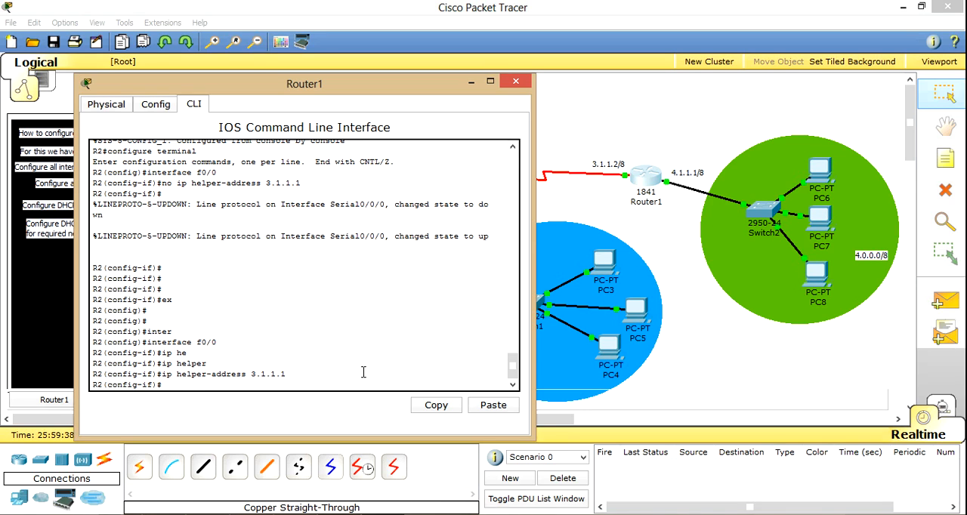
text(end)
key(Return)
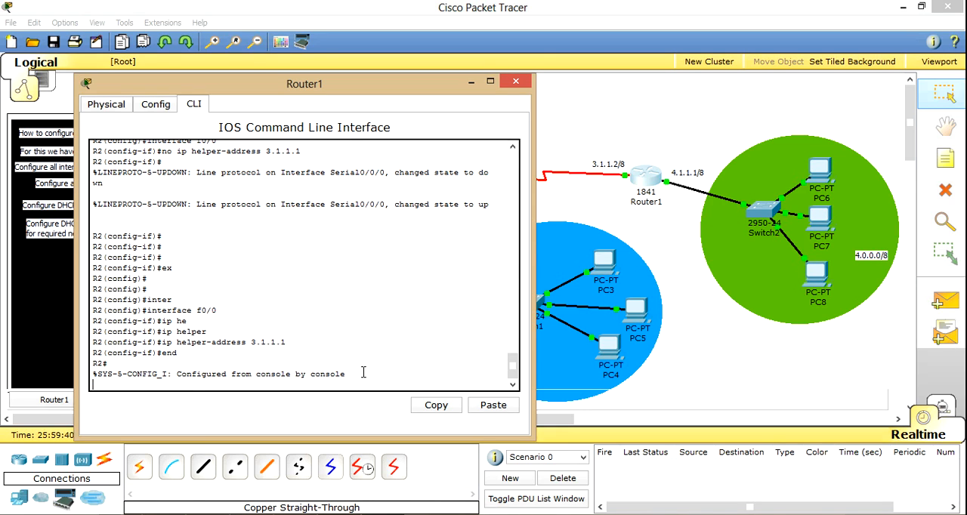
click(515, 81)
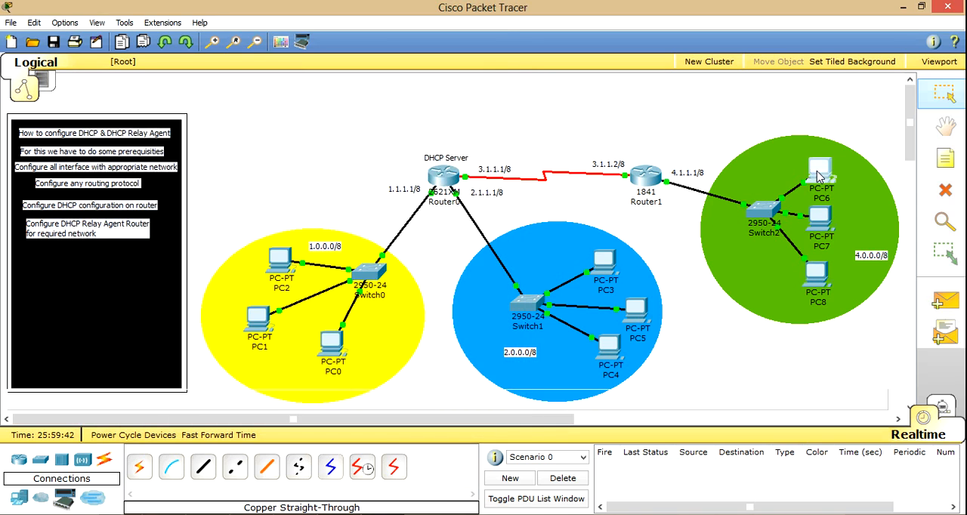
Step: Set PC6's IP configuration to DHCP so it requests an address, and close the PC's window
click(819, 176)
click(133, 158)
click(136, 172)
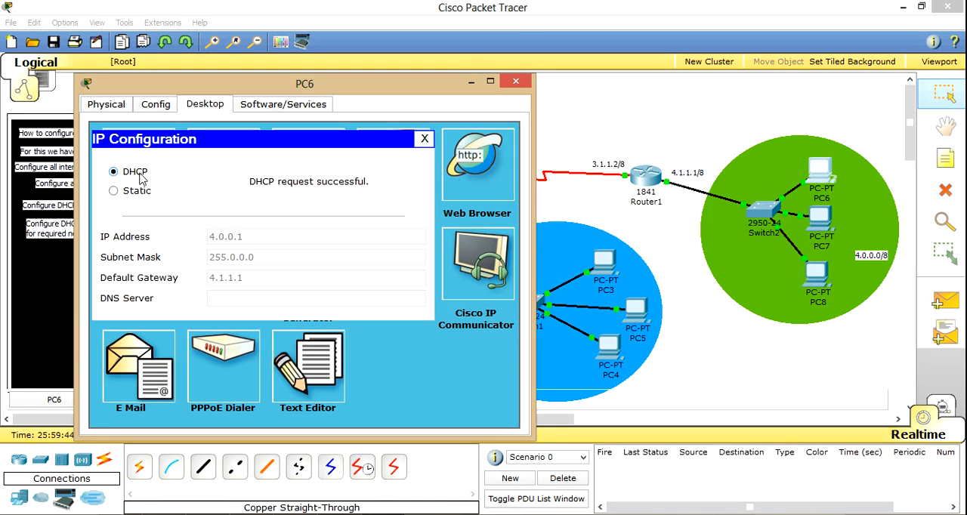
click(425, 141)
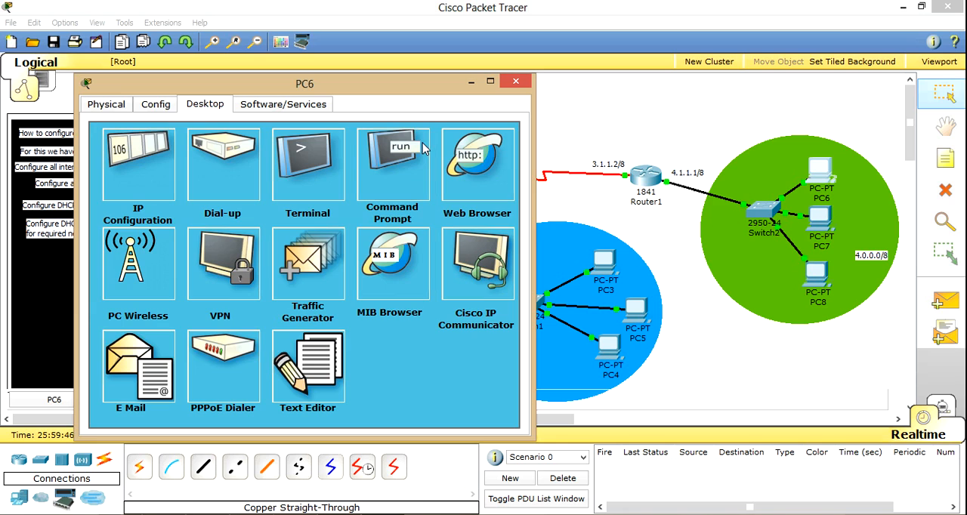
click(515, 81)
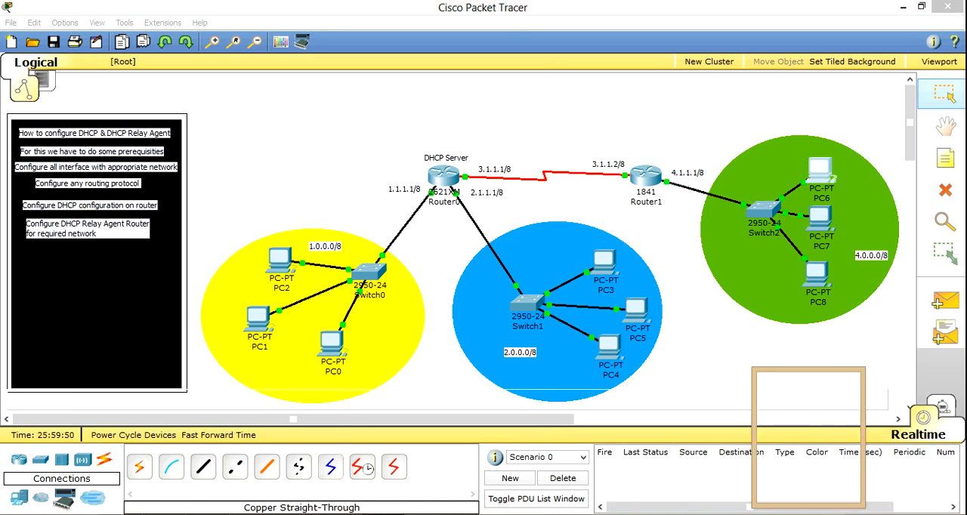
right_click(774, 457)
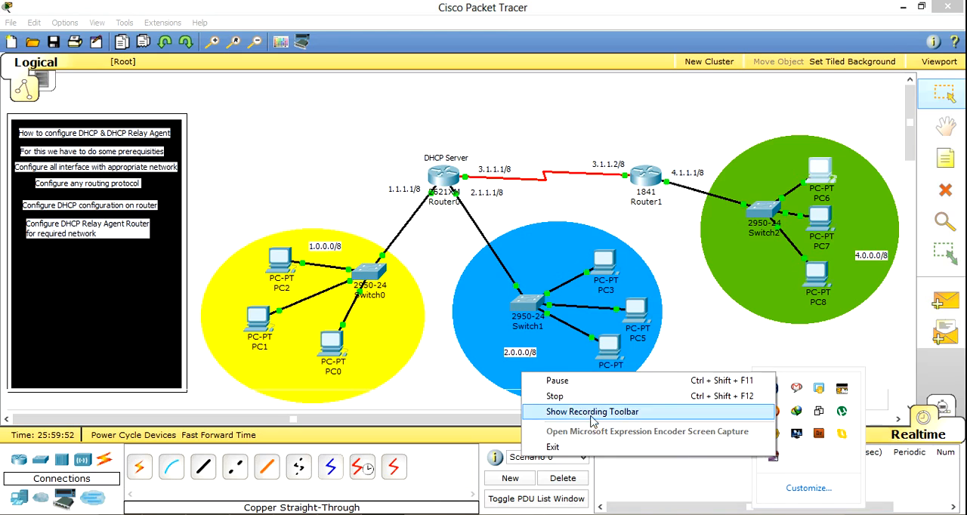